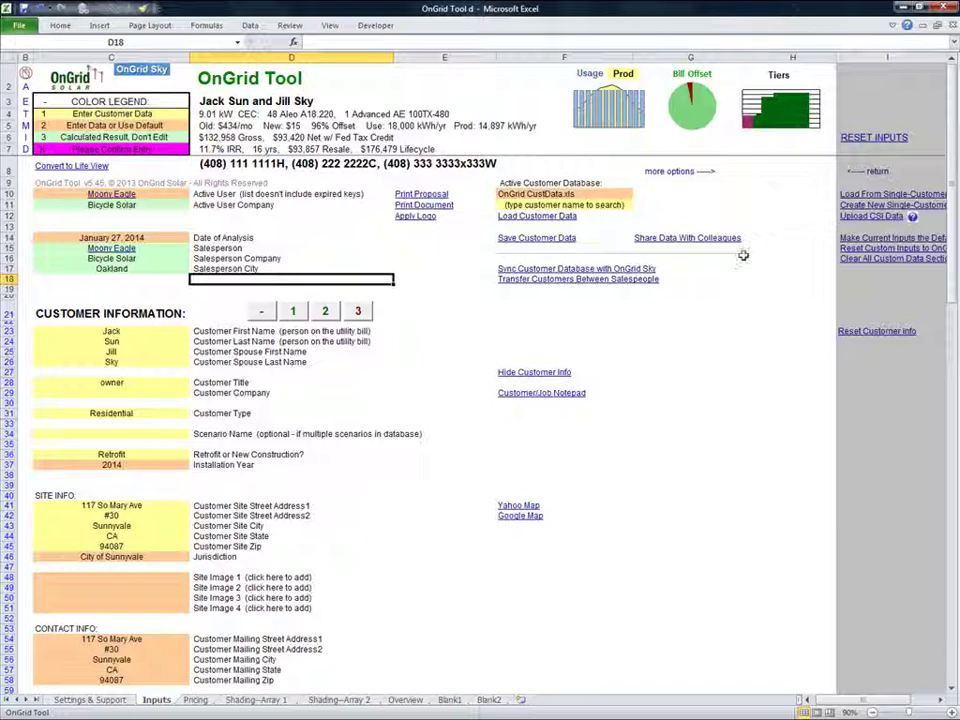
{"action": "left_click", "coordinate": [818, 240]}
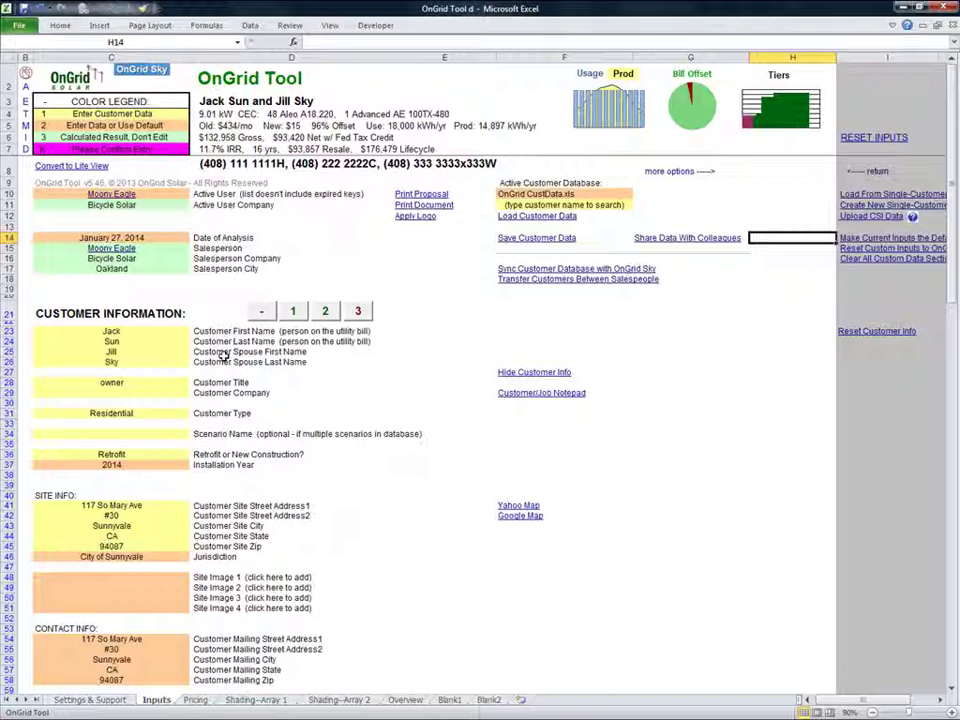
Set the Customer Type to Commercial and save that entry as the custom default for its row.
{"action": "left_click", "coordinate": [128, 413]}
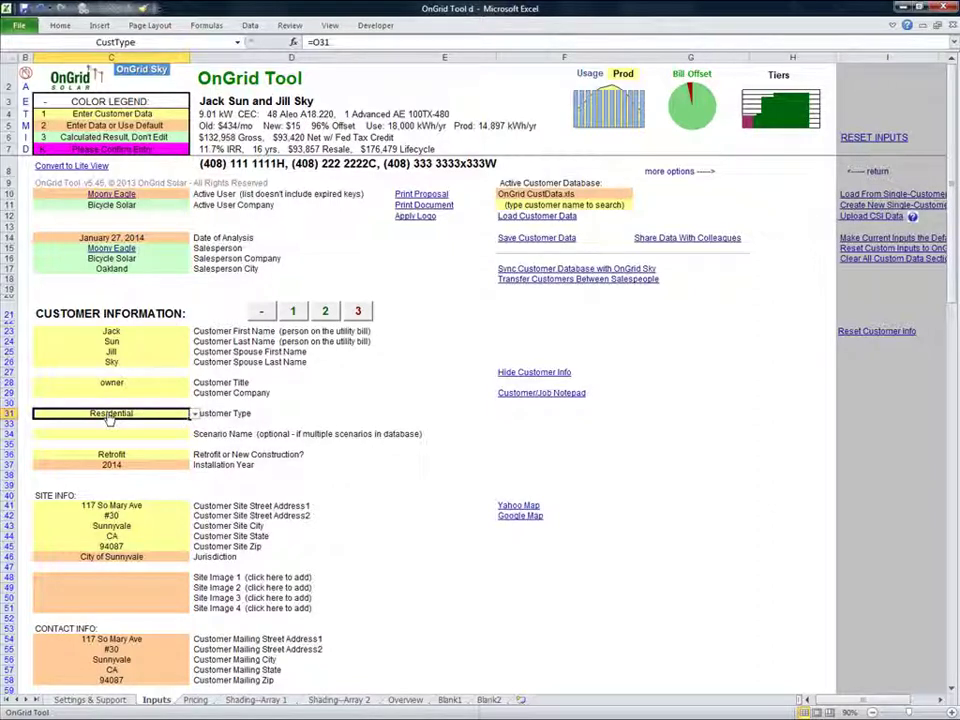
{"action": "type", "text": "com"}
{"action": "key", "text": "Return"}
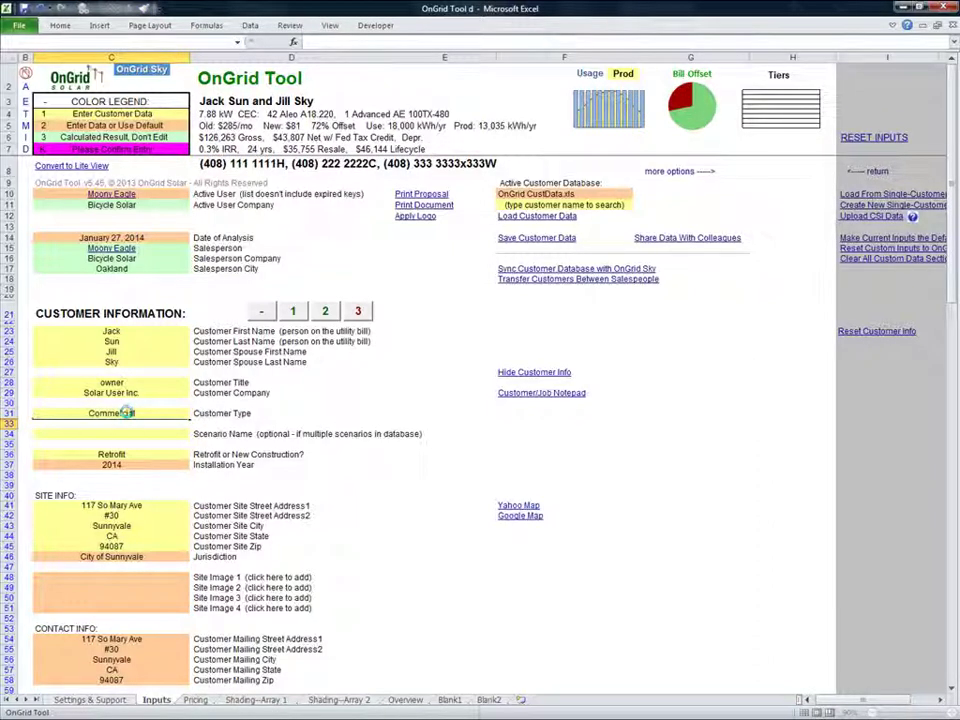
{"action": "left_click", "coordinate": [125, 413]}
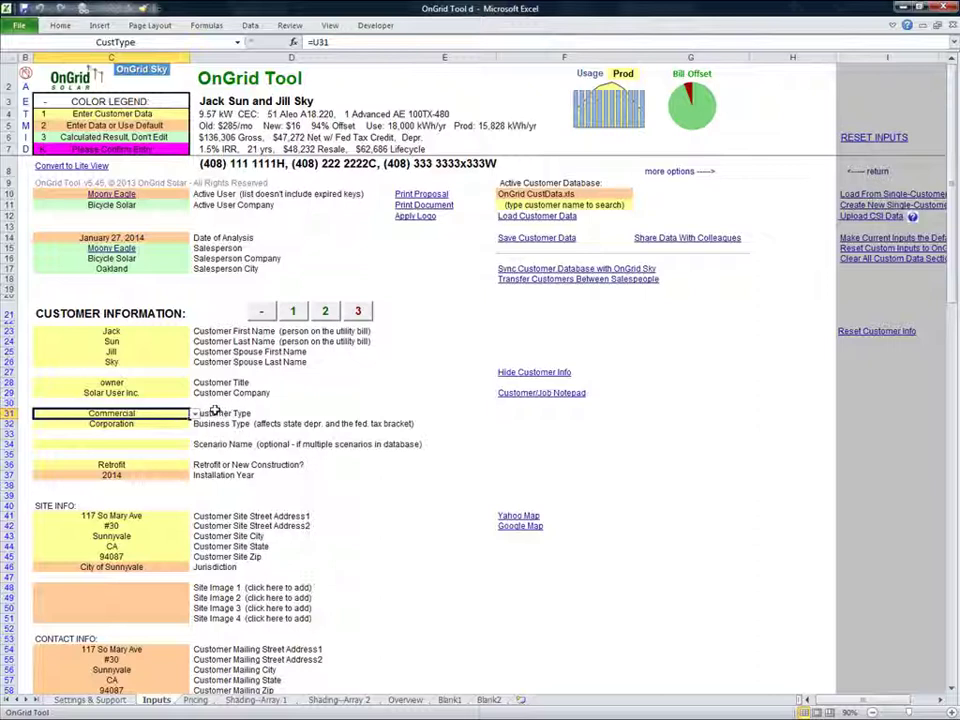
Review the list of OnGrid Tool keyboard shortcuts, including those for setting and resetting line-item defaults, and close it.
{"action": "left_click", "coordinate": [27, 77]}
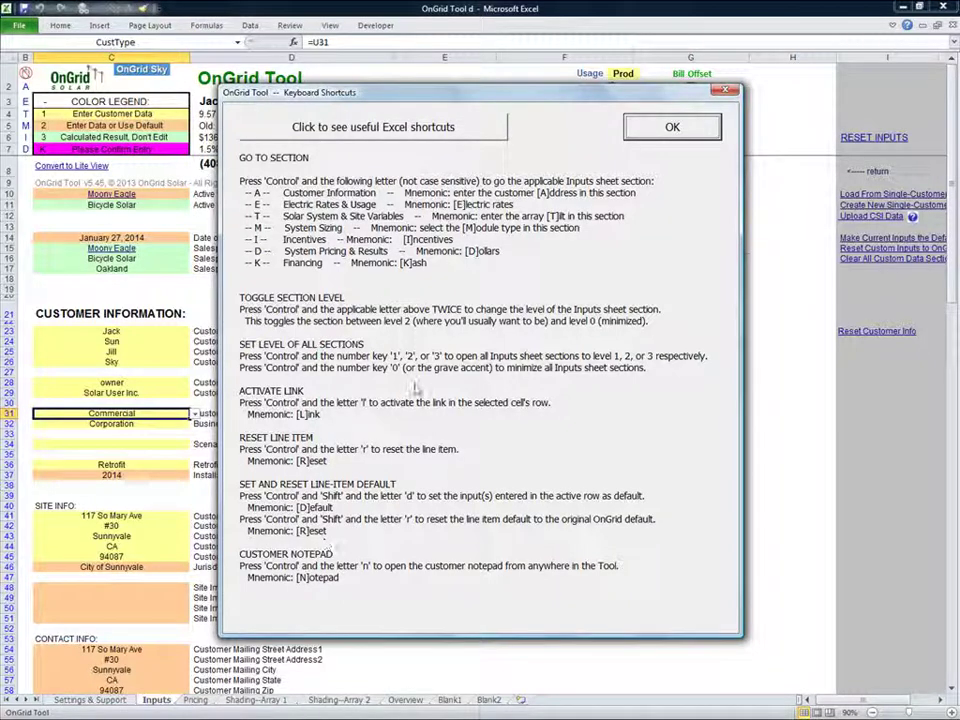
{"action": "left_click", "coordinate": [652, 130]}
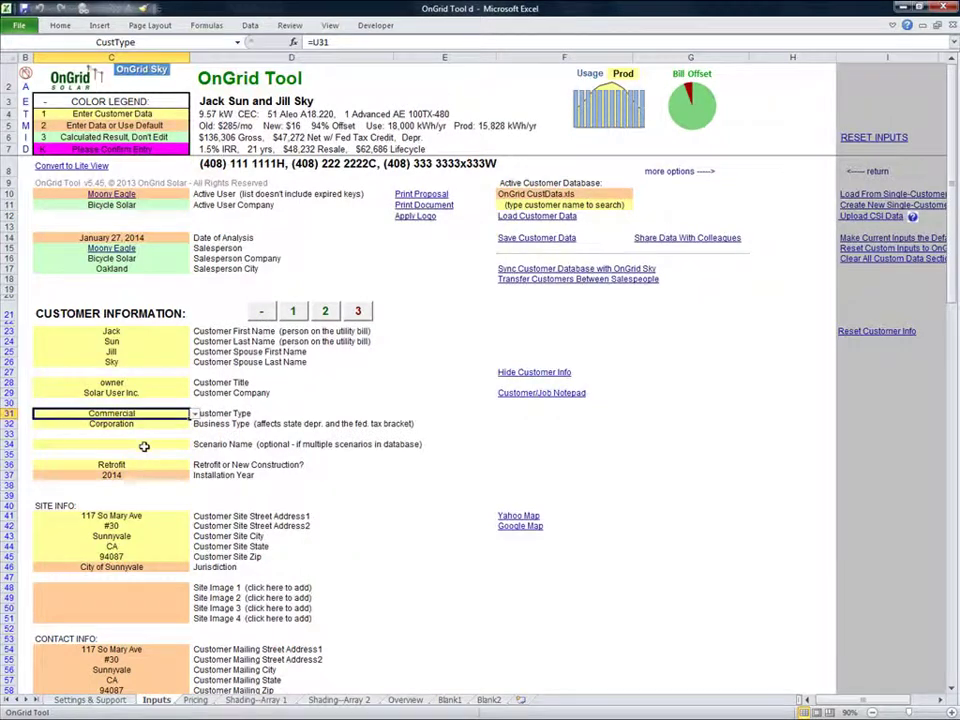
Set the Customer Site State to AZ and save it as the custom default for that row.
{"action": "scroll", "coordinate": [141, 499], "scroll_direction": "down", "scroll_amount": 2}
{"action": "left_click", "coordinate": [120, 469]}
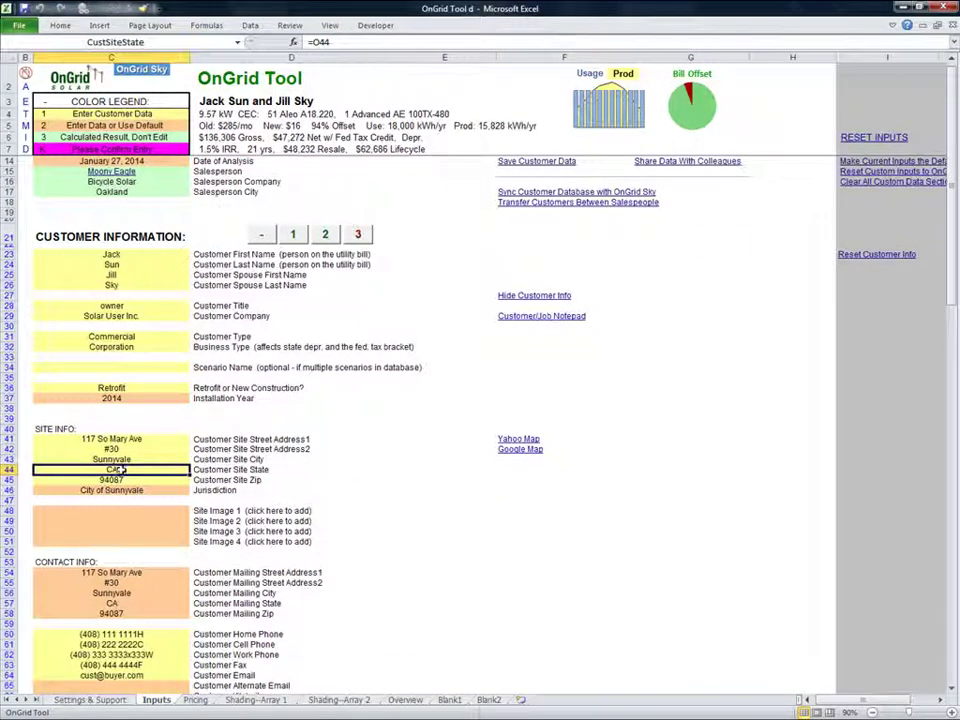
{"action": "type", "text": "a"}
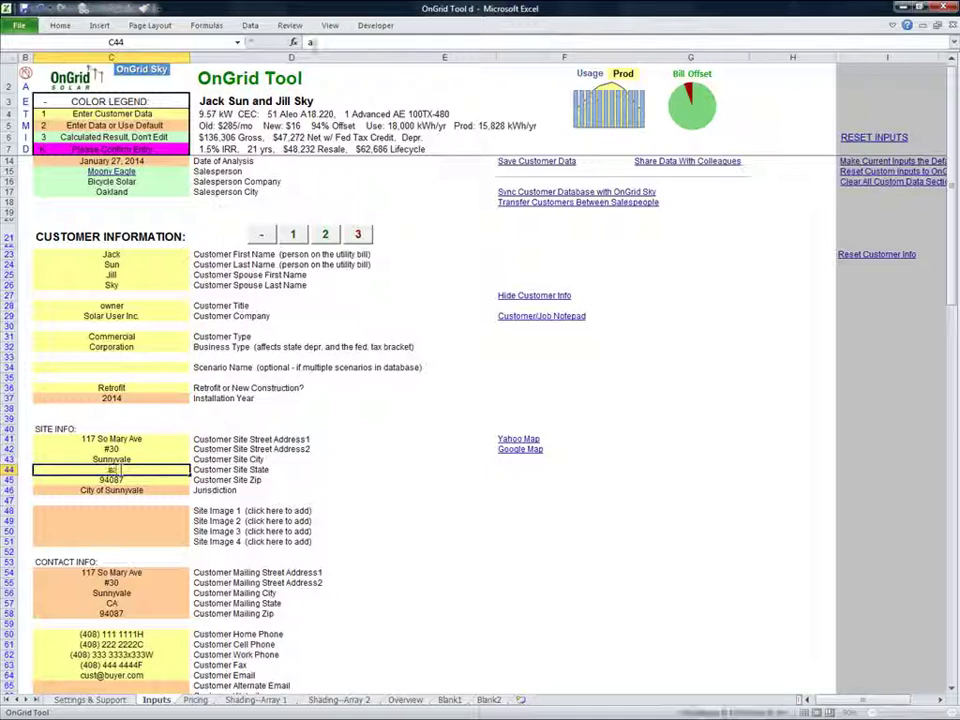
{"action": "type", "text": "z"}
{"action": "key", "text": "Return"}
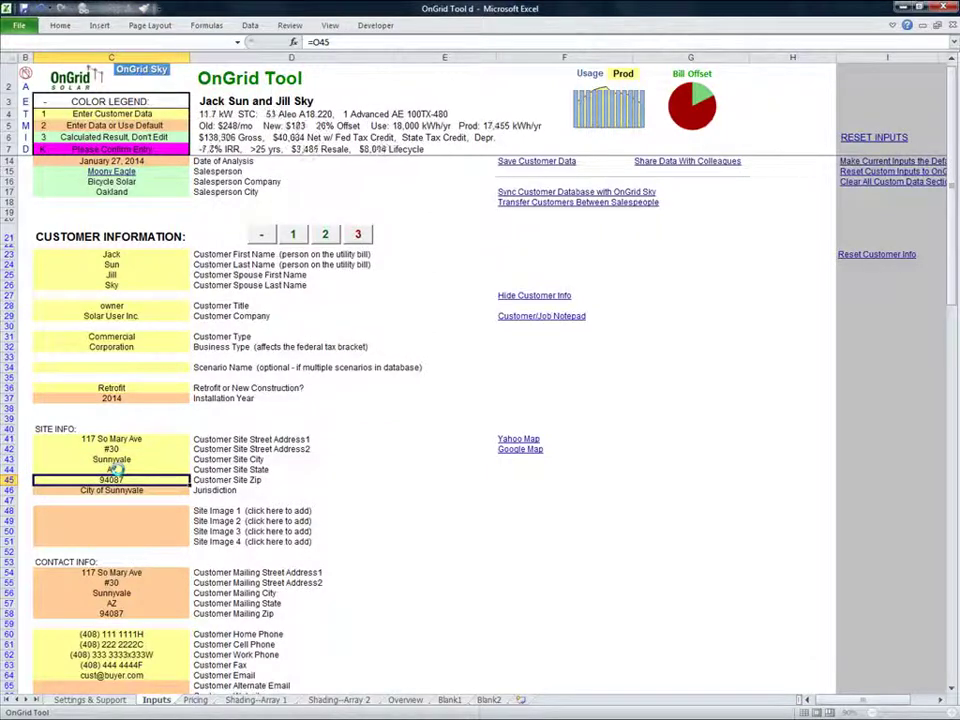
{"action": "left_click", "coordinate": [115, 469]}
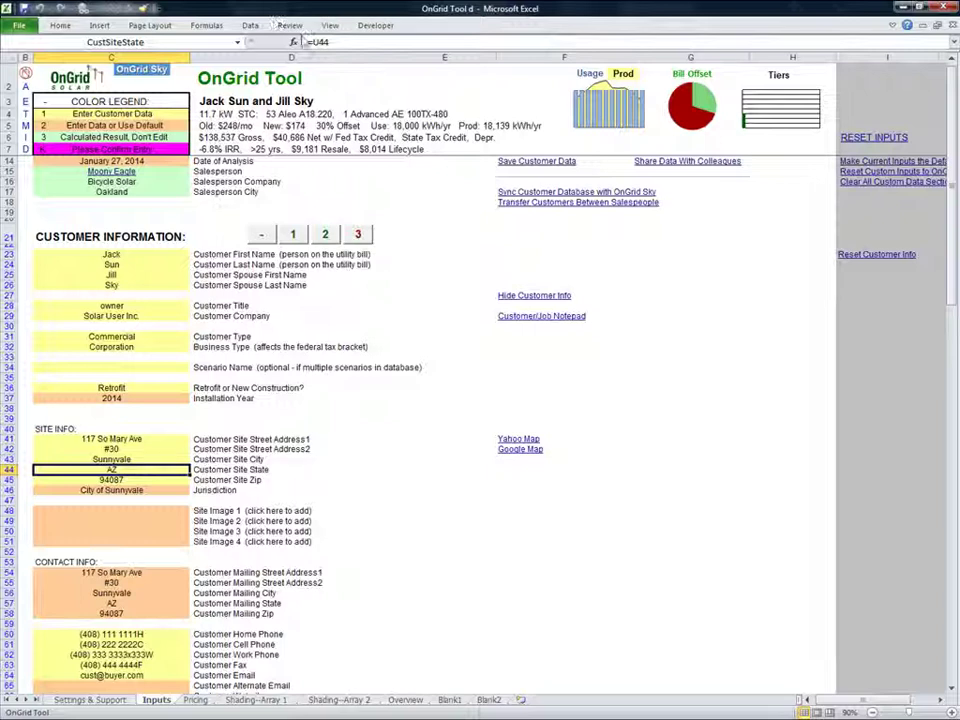
Compare the formula behind the Customer Site State with those of the Customer Site Zip and Jurisdiction cells.
{"action": "left_click", "coordinate": [303, 42]}
{"action": "key", "text": "Down"}
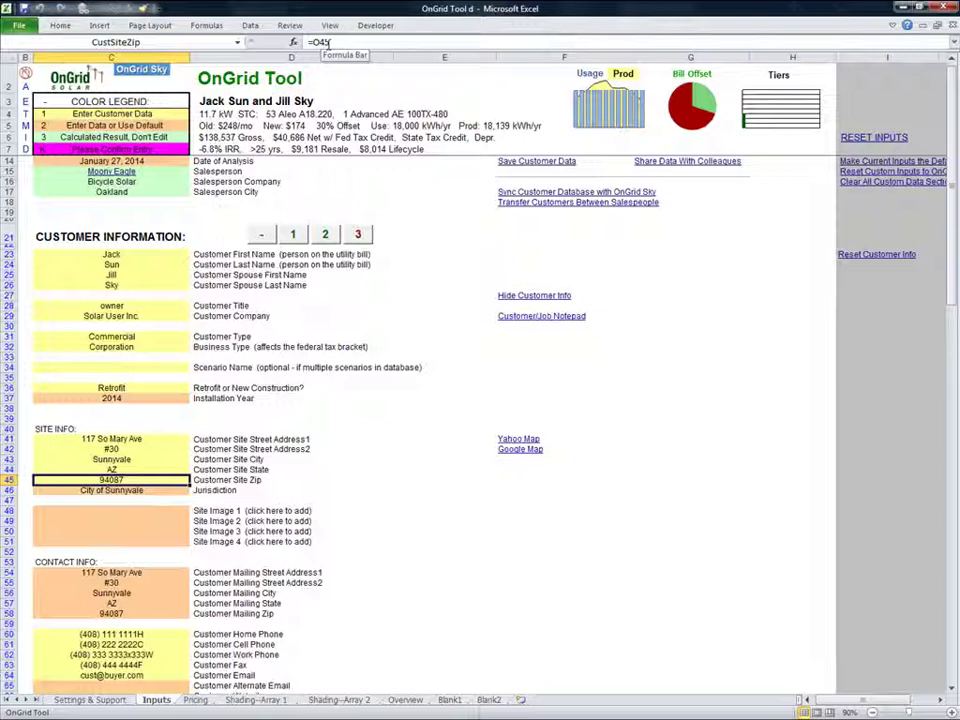
{"action": "key", "text": "Down"}
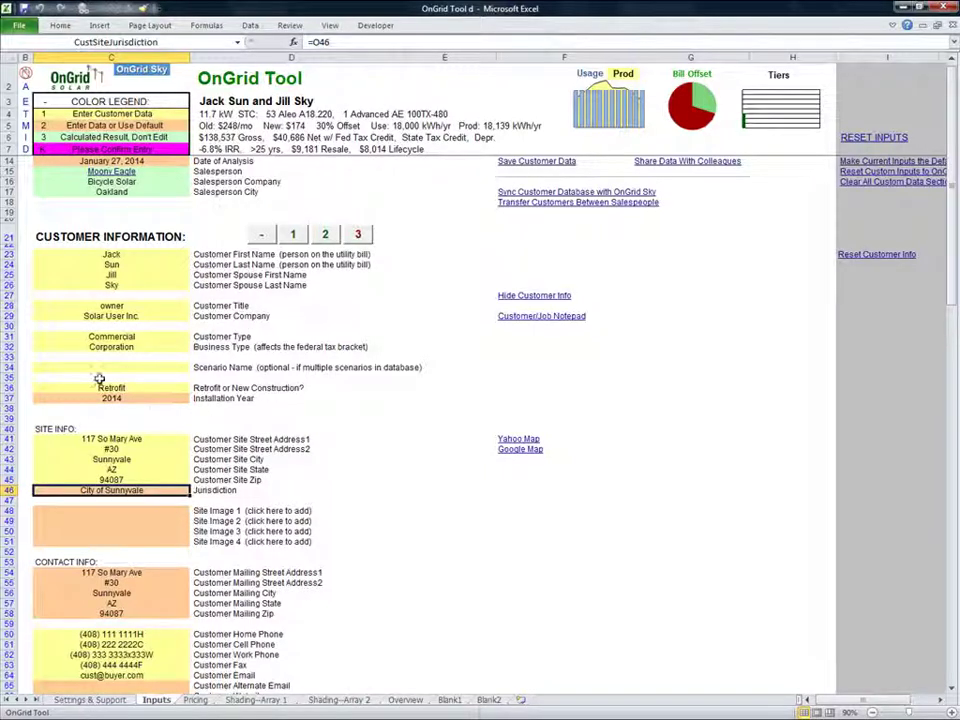
Choose Tucson Electric Power as the Utility Name under Electric Rates & Usage and save it as the custom default.
{"action": "scroll", "coordinate": [110, 470], "scroll_direction": "down", "scroll_amount": 12}
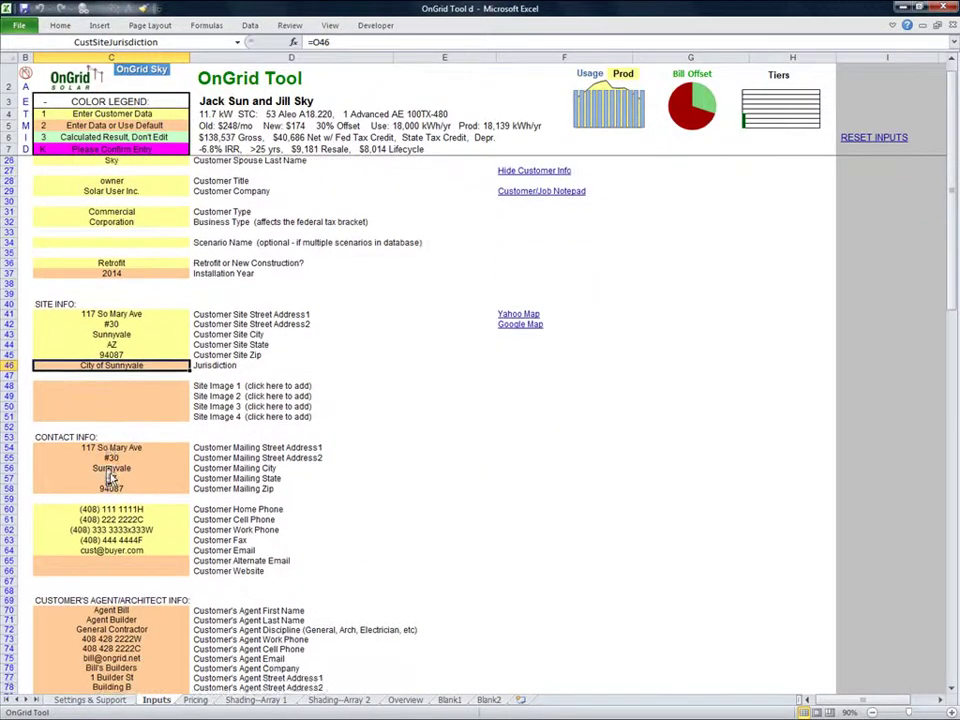
{"action": "scroll", "coordinate": [110, 478], "scroll_direction": "down", "scroll_amount": 9}
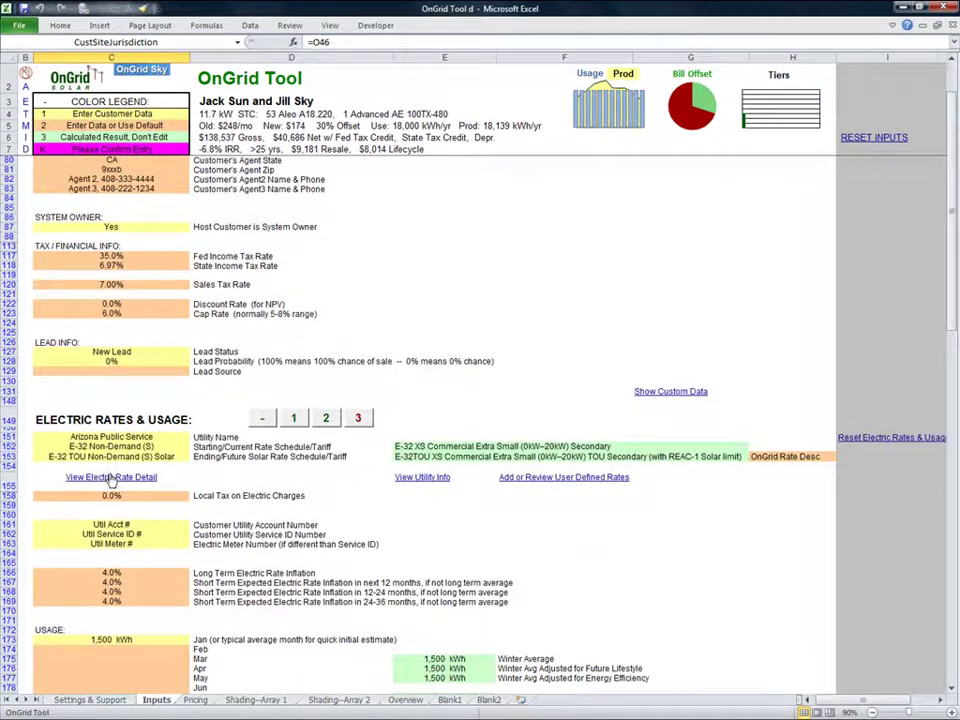
{"action": "left_click", "coordinate": [133, 437]}
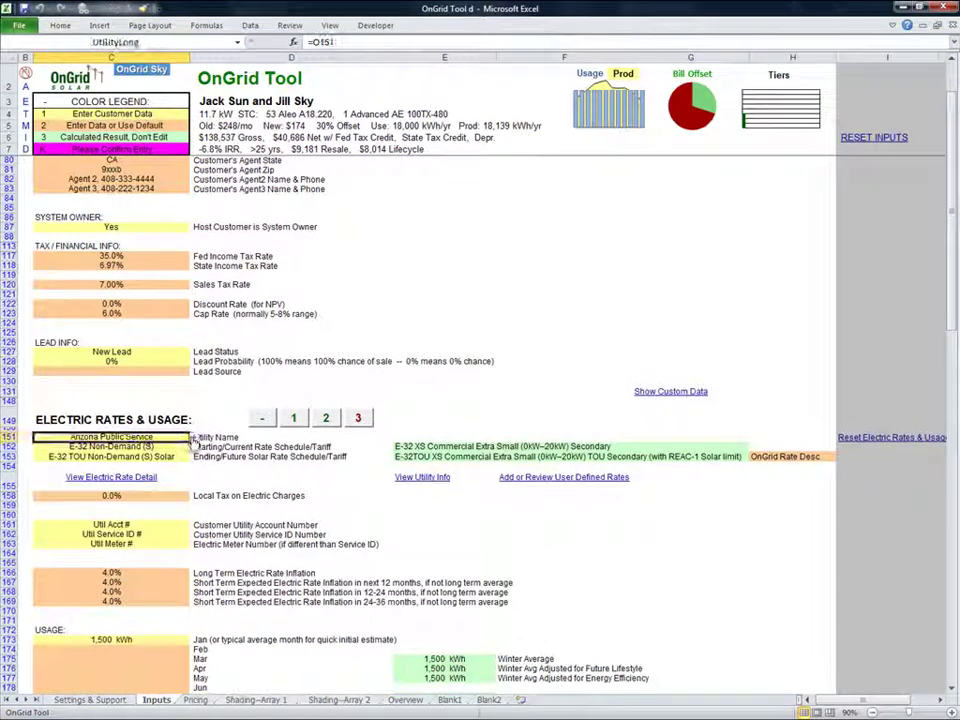
{"action": "left_click", "coordinate": [194, 440]}
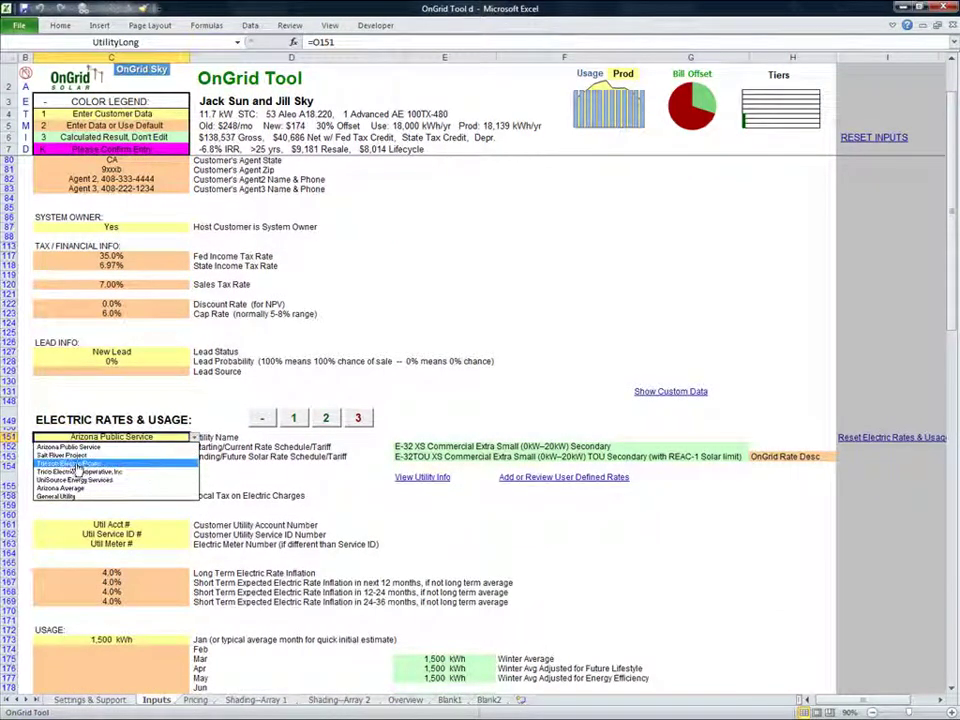
{"action": "left_click", "coordinate": [74, 465]}
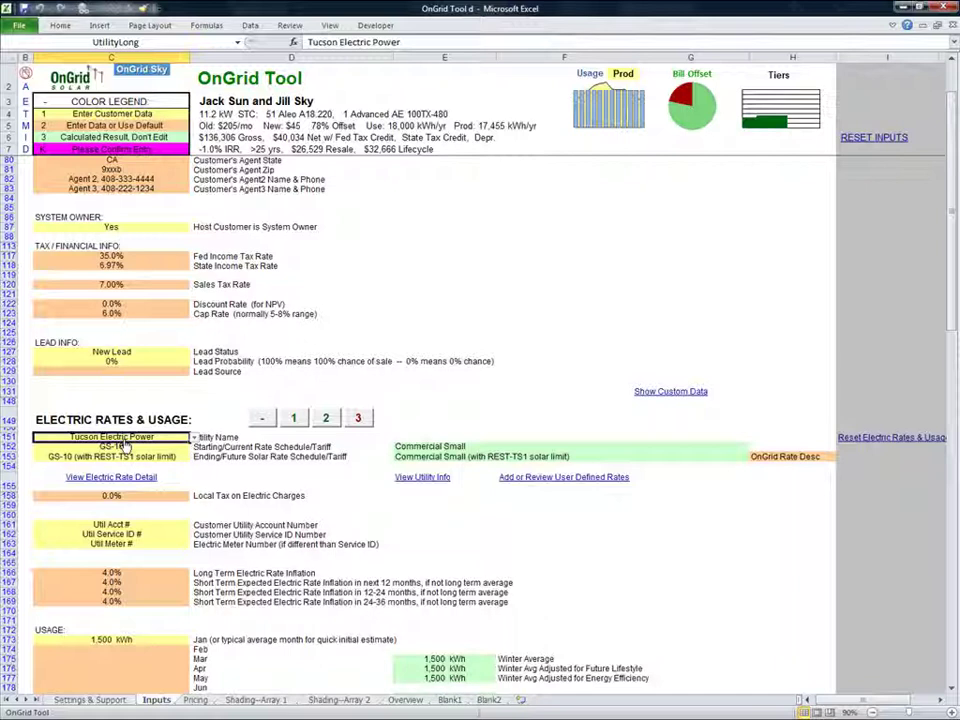
{"action": "key", "text": "ctrl+shift+d"}
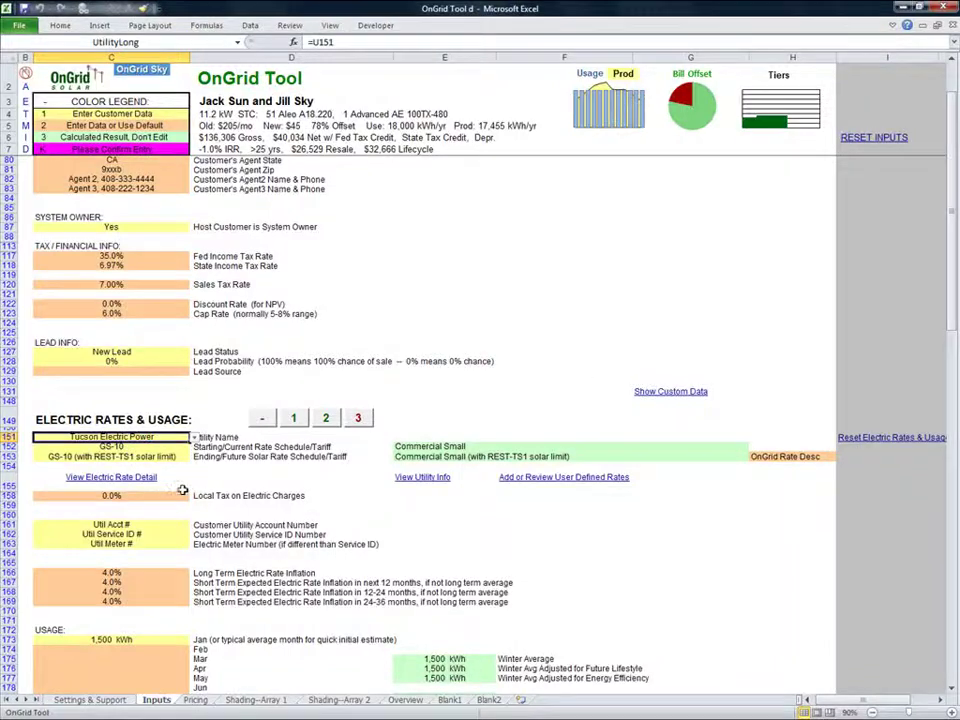
Set the Closest NREL Insolation Location to Tucscon, AZ and save it as the custom default.
{"action": "scroll", "coordinate": [183, 508], "scroll_direction": "down", "scroll_amount": 20}
{"action": "scroll", "coordinate": [183, 508], "scroll_direction": "down", "scroll_amount": 3}
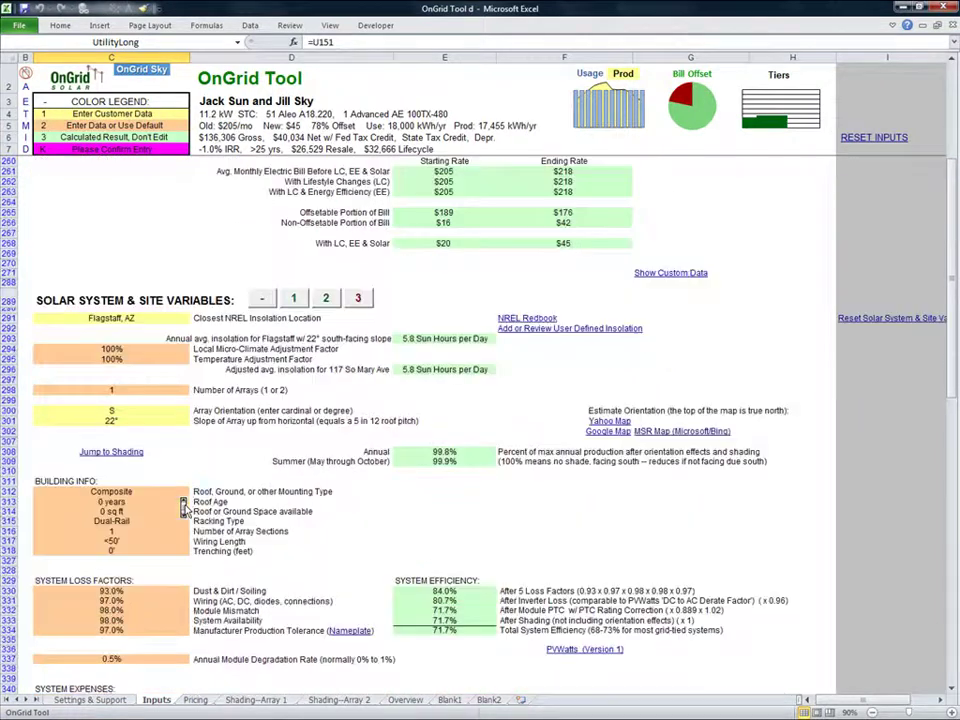
{"action": "left_click", "coordinate": [135, 316]}
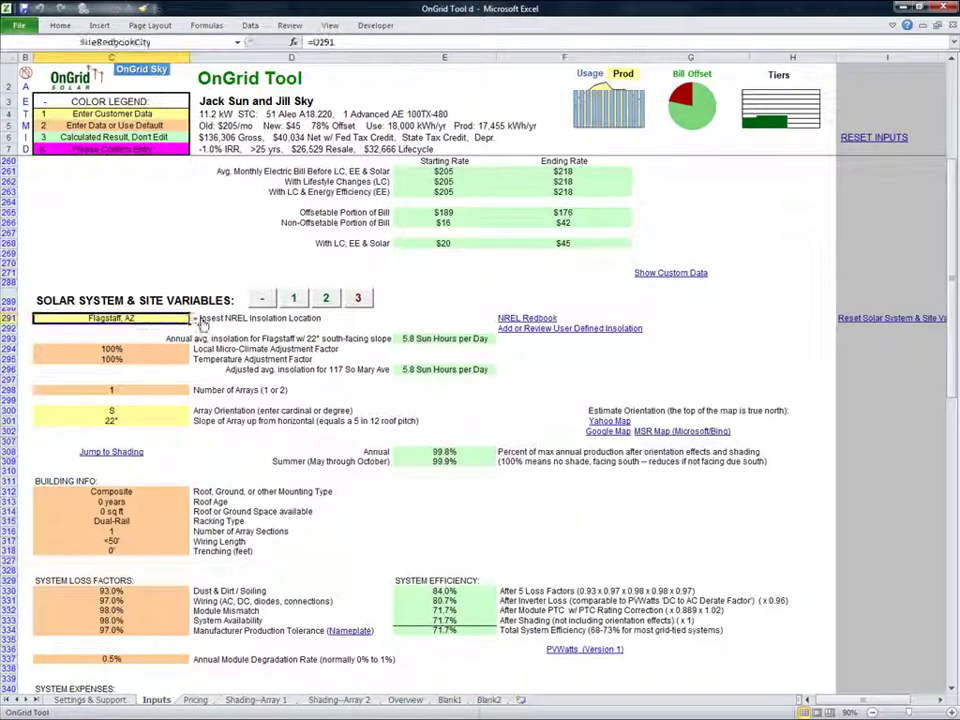
{"action": "key", "text": "alt+Down"}
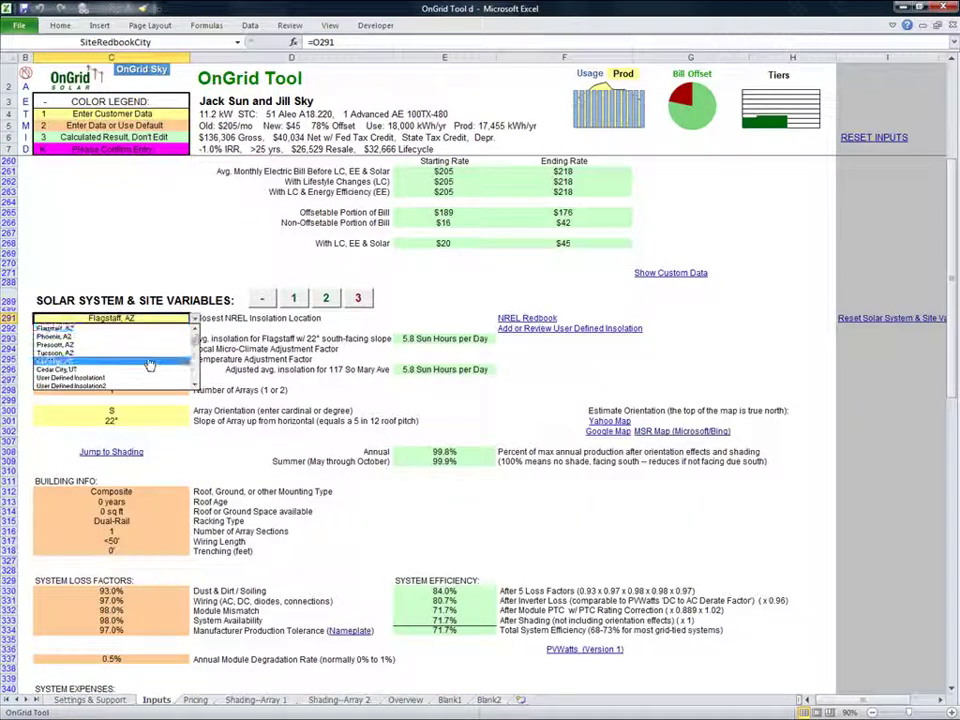
{"action": "left_click", "coordinate": [146, 353]}
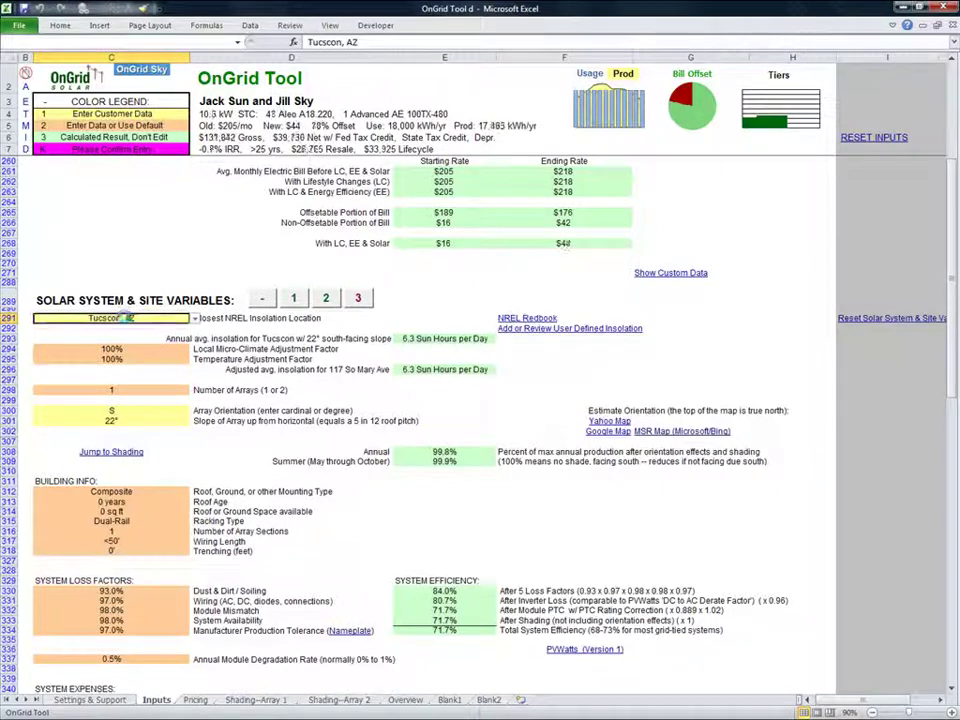
{"action": "key", "text": "ctrl+shift+d"}
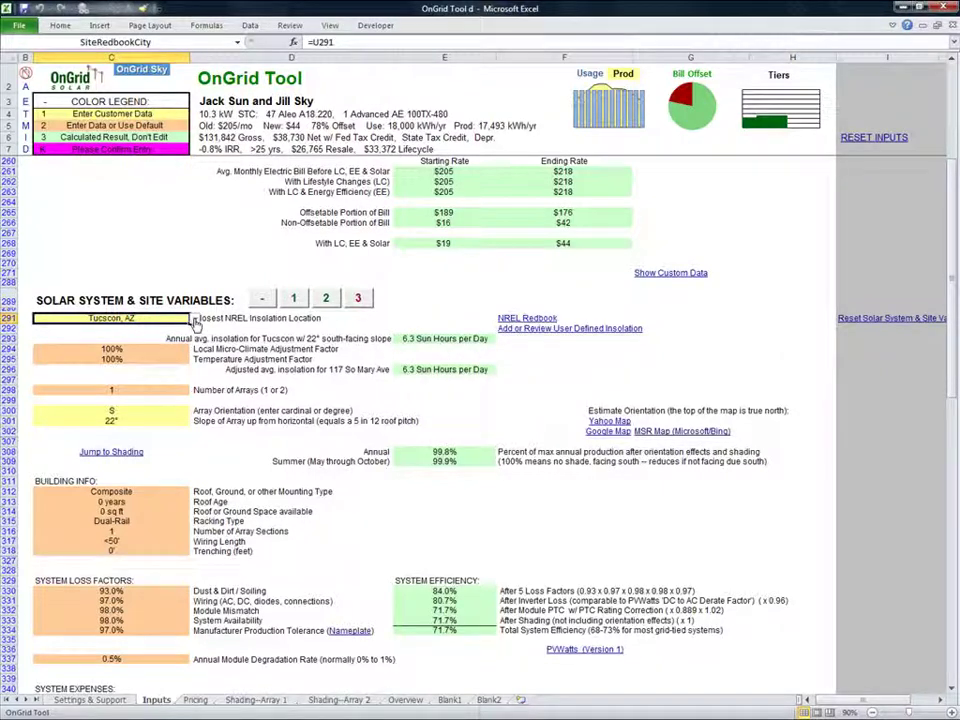
Switch the Closest NREL Insolation Location to Flagstaff, AZ, and reset the line item to its custom default.
{"action": "left_click", "coordinate": [195, 320]}
{"action": "scroll", "coordinate": [195, 335], "scroll_direction": "up", "scroll_amount": 1}
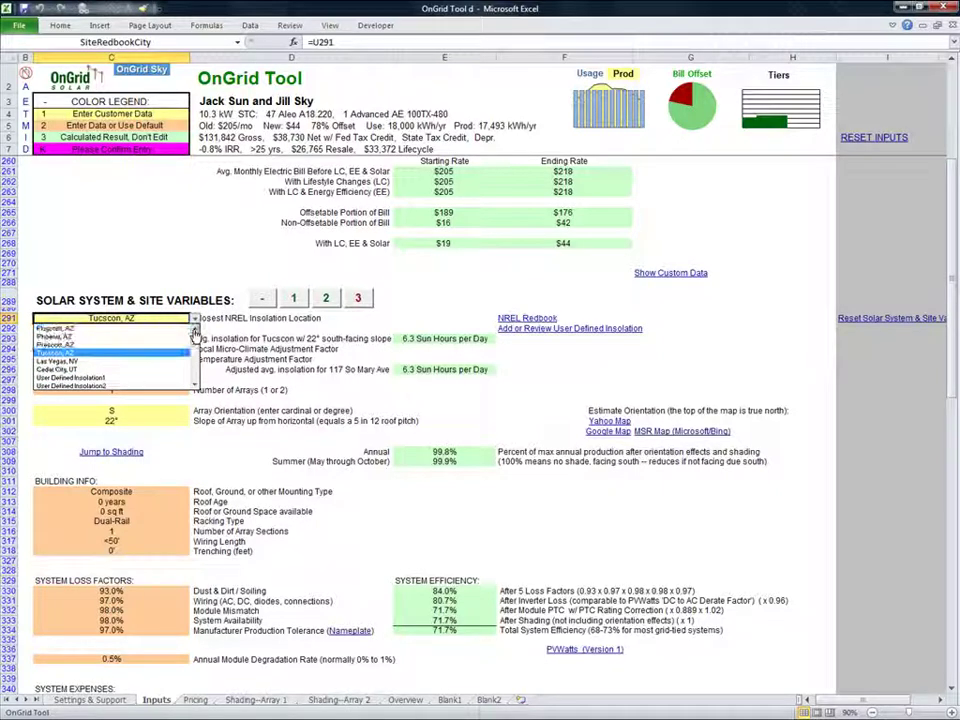
{"action": "left_click", "coordinate": [70, 328]}
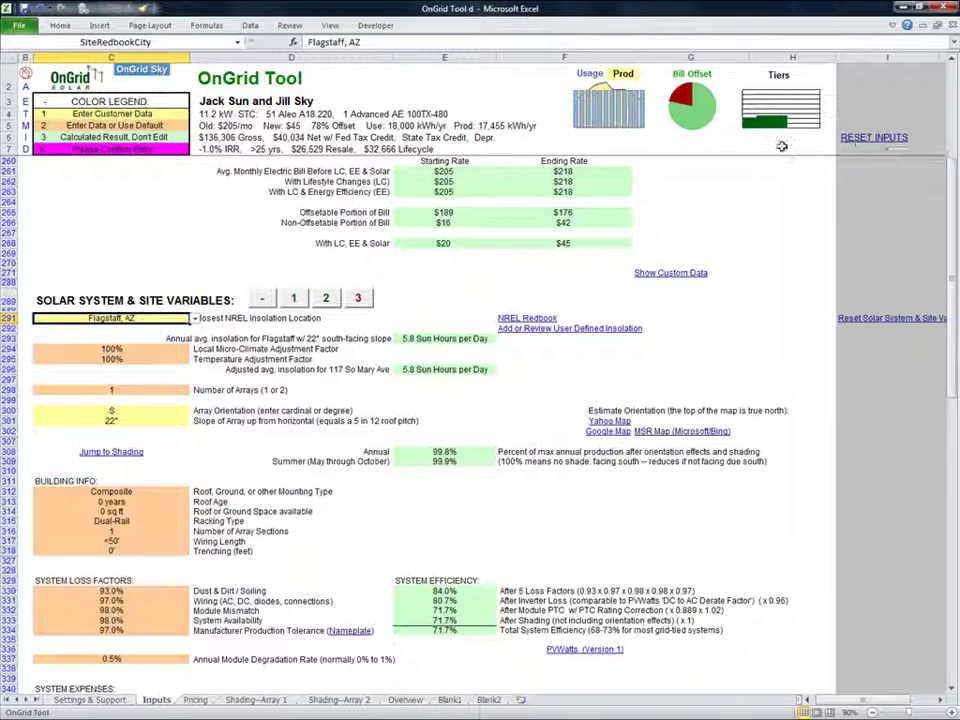
{"action": "left_click", "coordinate": [78, 328]}
{"action": "left_click", "coordinate": [79, 319]}
{"action": "key", "text": "Delete"}
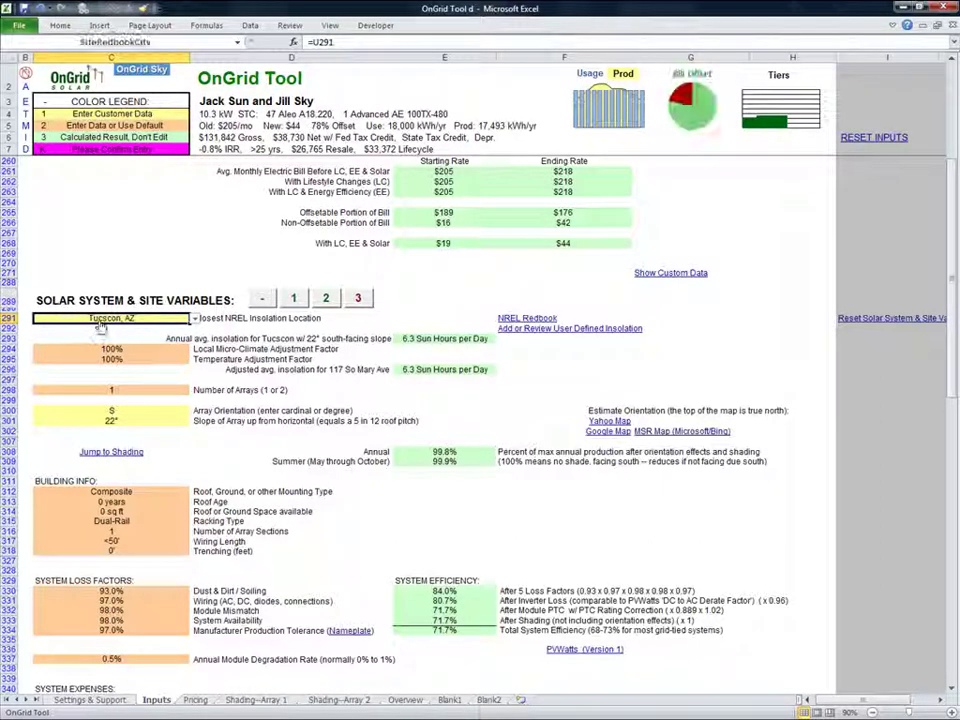
Check the insolation location's formula and reset its custom default to the original OnGrid default, Flagstaff, AZ.
{"action": "left_click", "coordinate": [300, 42]}
{"action": "key", "text": "Escape"}
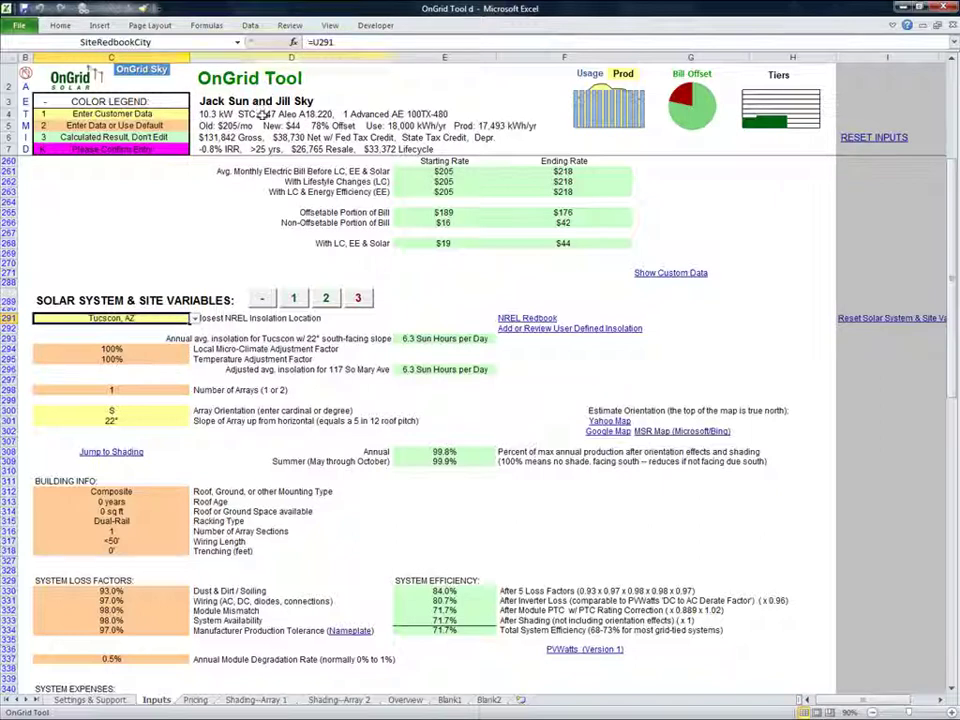
{"action": "left_click", "coordinate": [90, 330]}
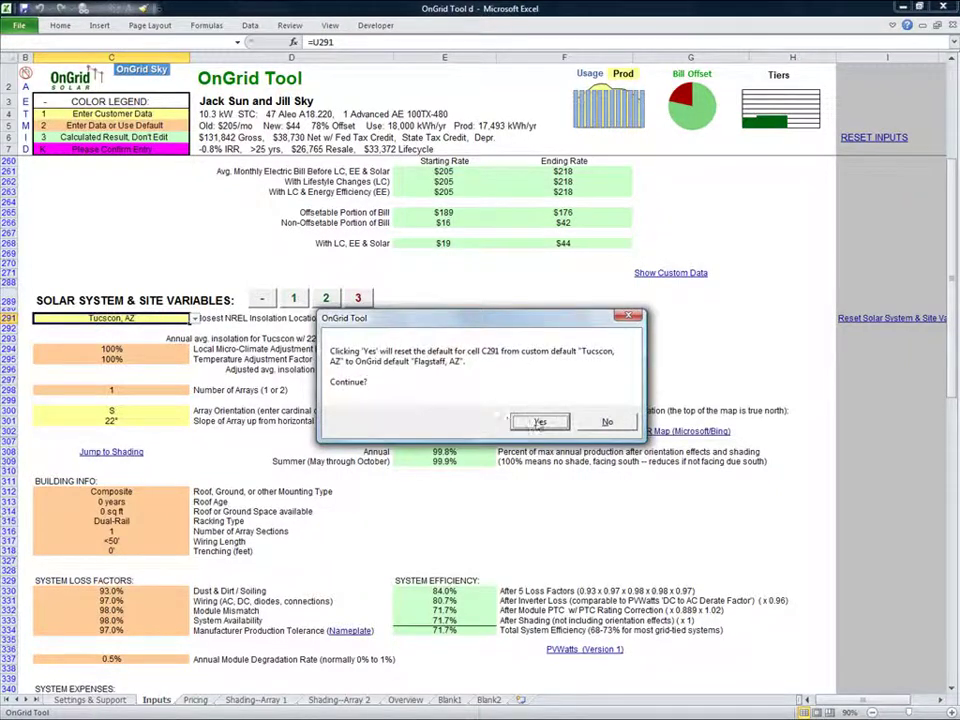
{"action": "left_click", "coordinate": [540, 421]}
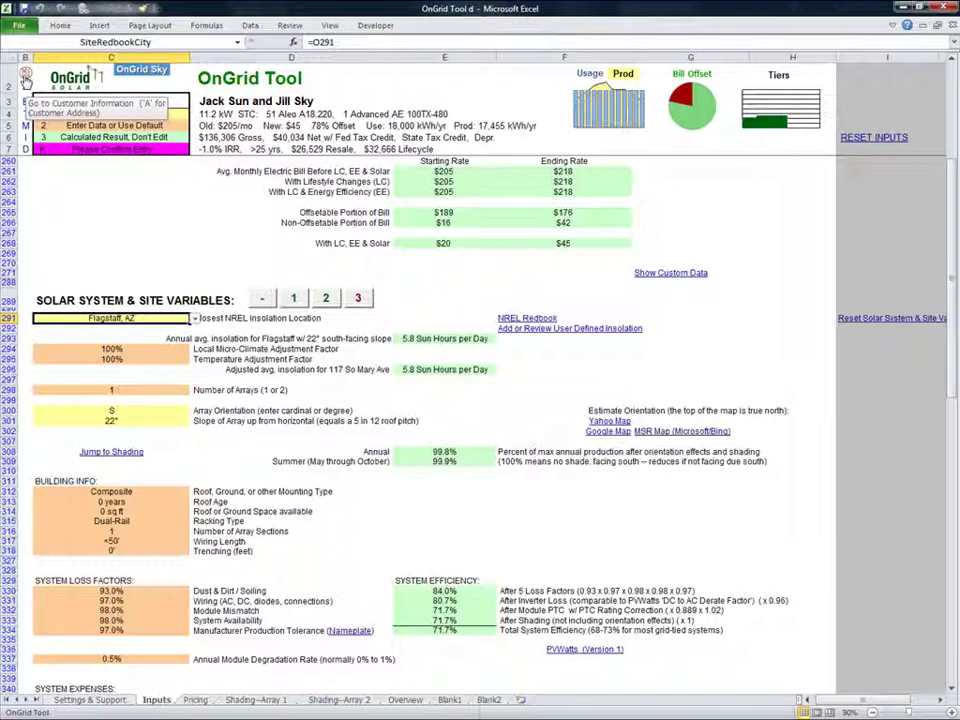
{"action": "left_click", "coordinate": [155, 273]}
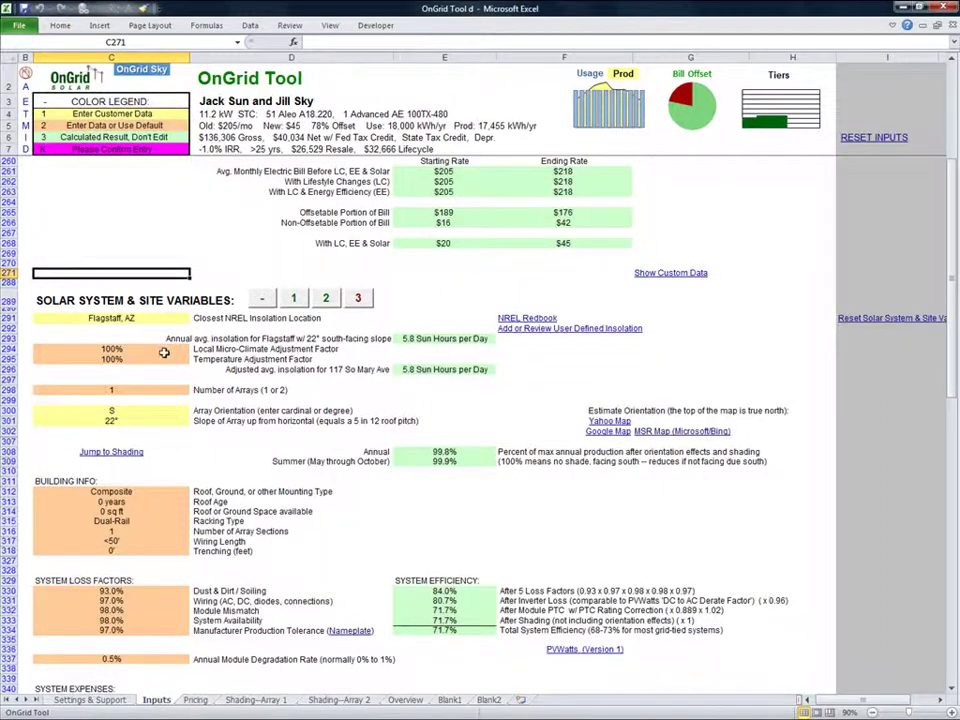
Enter a user-defined system size of 5 kW under System Sizing & Specifications and reselect that cell.
{"action": "scroll", "coordinate": [164, 353], "scroll_direction": "down", "scroll_amount": 15}
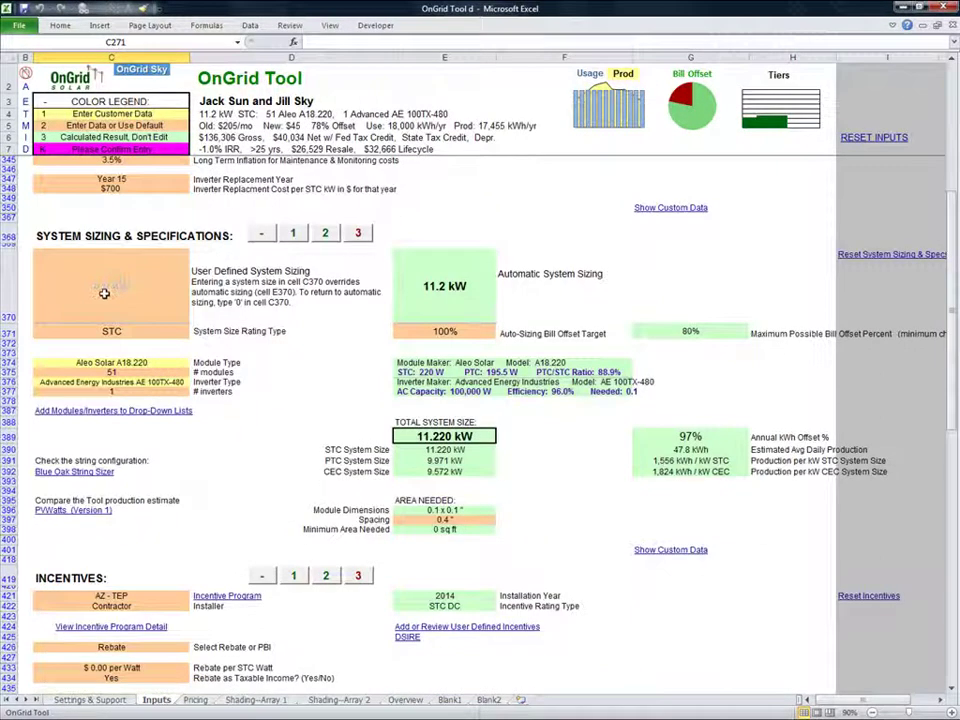
{"action": "left_click", "coordinate": [107, 290]}
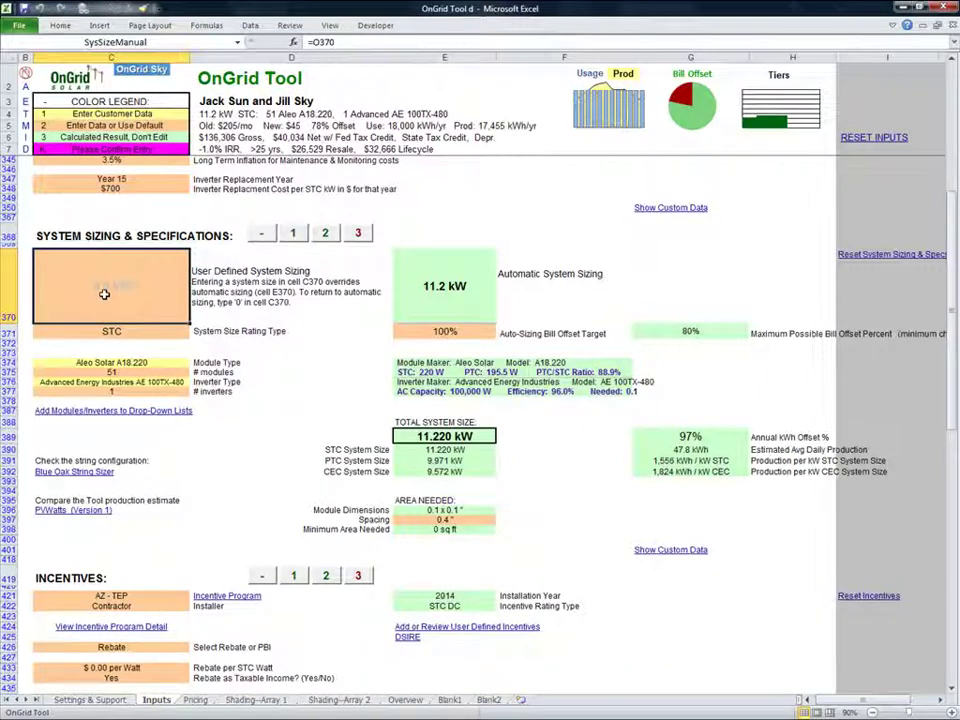
{"action": "type", "text": "5"}
{"action": "key", "text": "Return"}
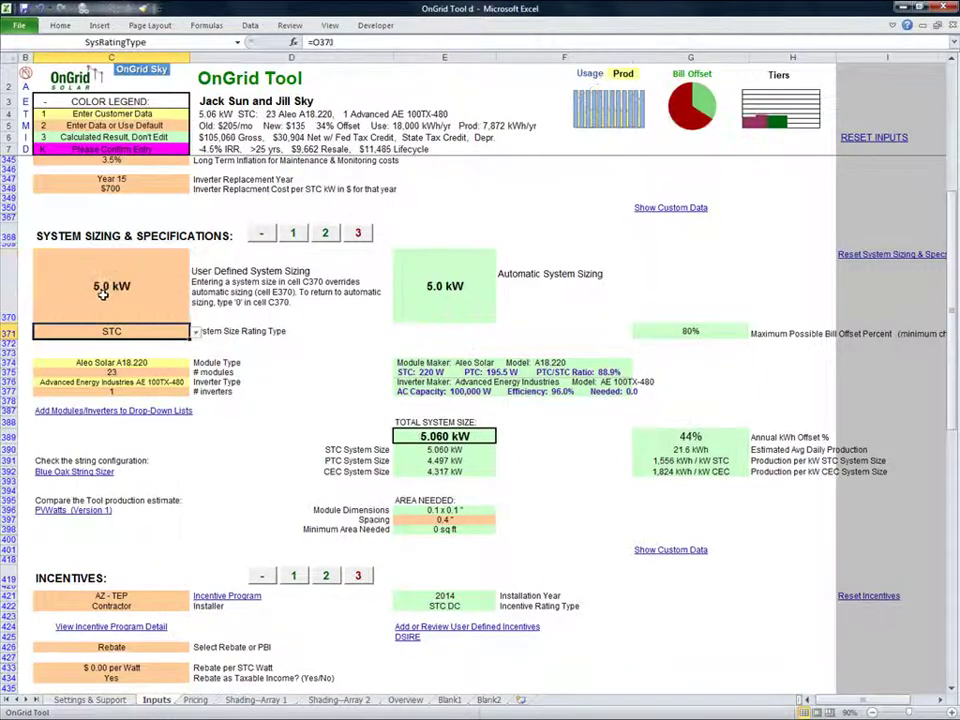
{"action": "left_click", "coordinate": [107, 289]}
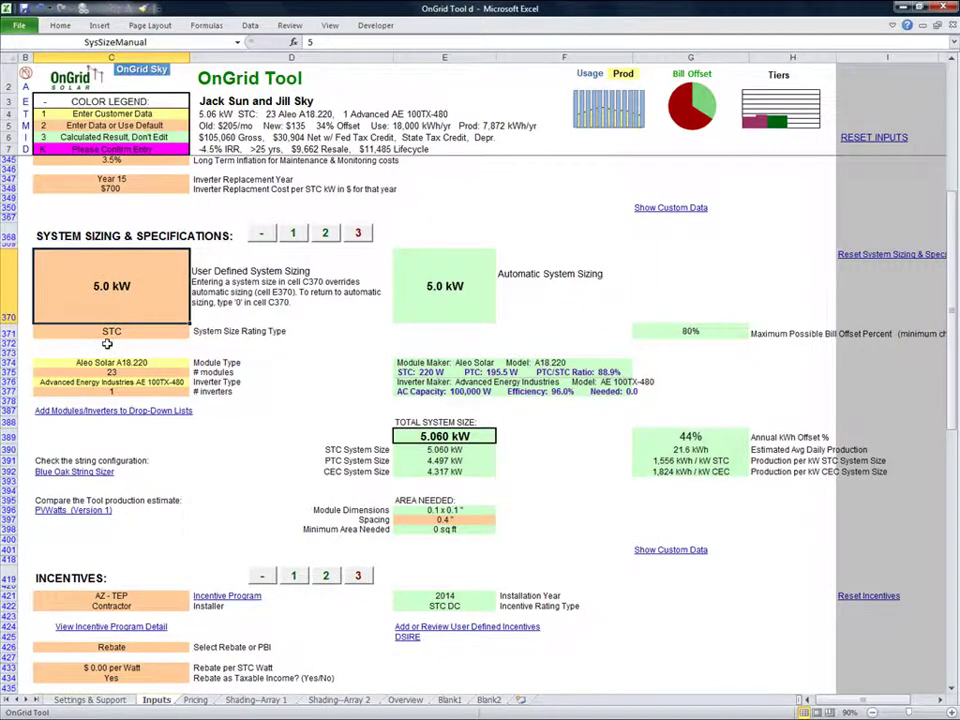
Enter a base cost of $4.00 per STC rated watt under System Pricing & Results and reselect that cell.
{"action": "scroll", "coordinate": [104, 364], "scroll_direction": "down", "scroll_amount": 15}
{"action": "scroll", "coordinate": [104, 366], "scroll_direction": "down", "scroll_amount": 2}
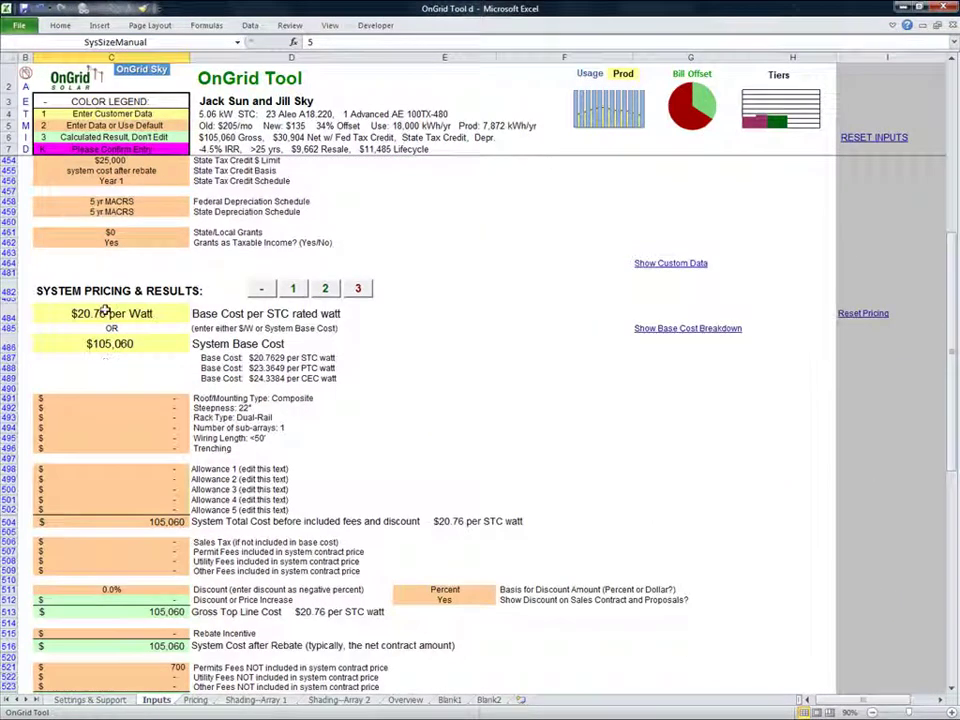
{"action": "left_click", "coordinate": [100, 313]}
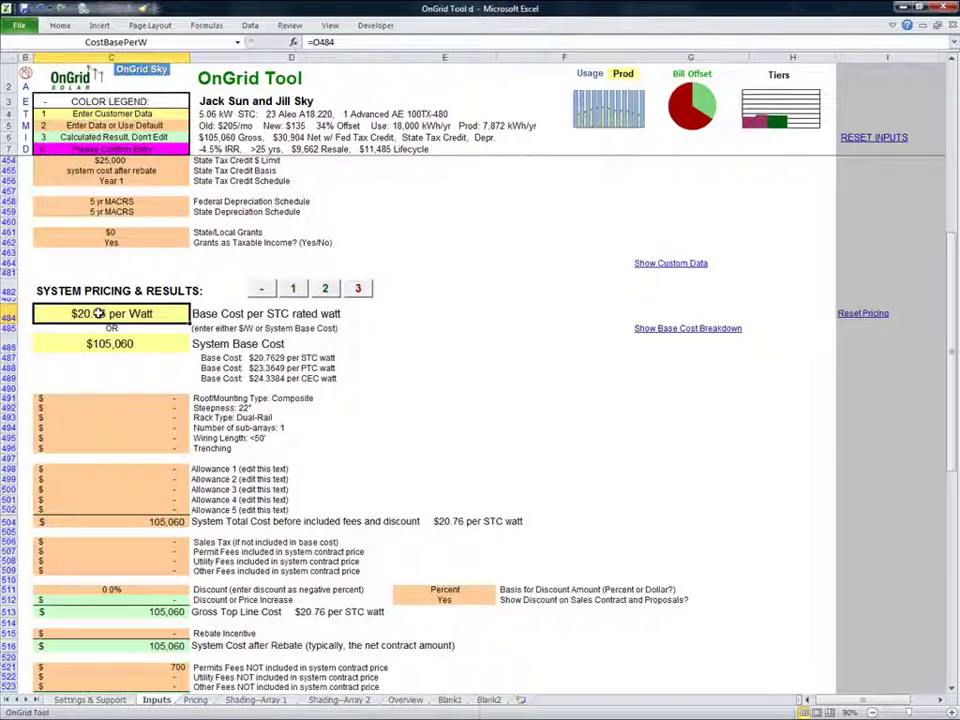
{"action": "type", "text": "4"}
{"action": "key", "text": "Return"}
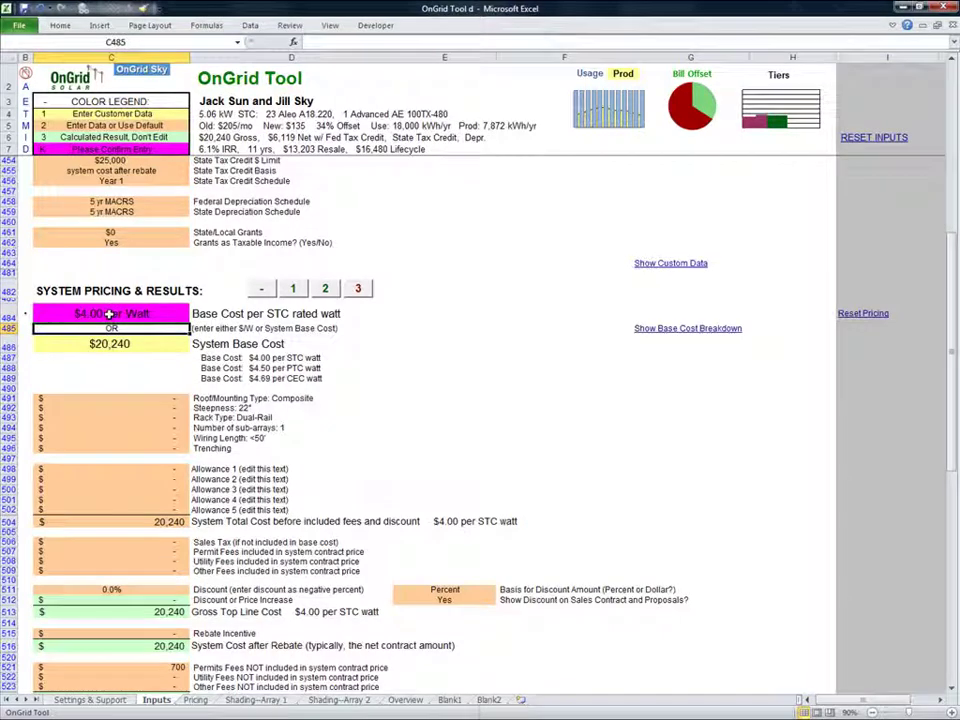
{"action": "left_click", "coordinate": [110, 314]}
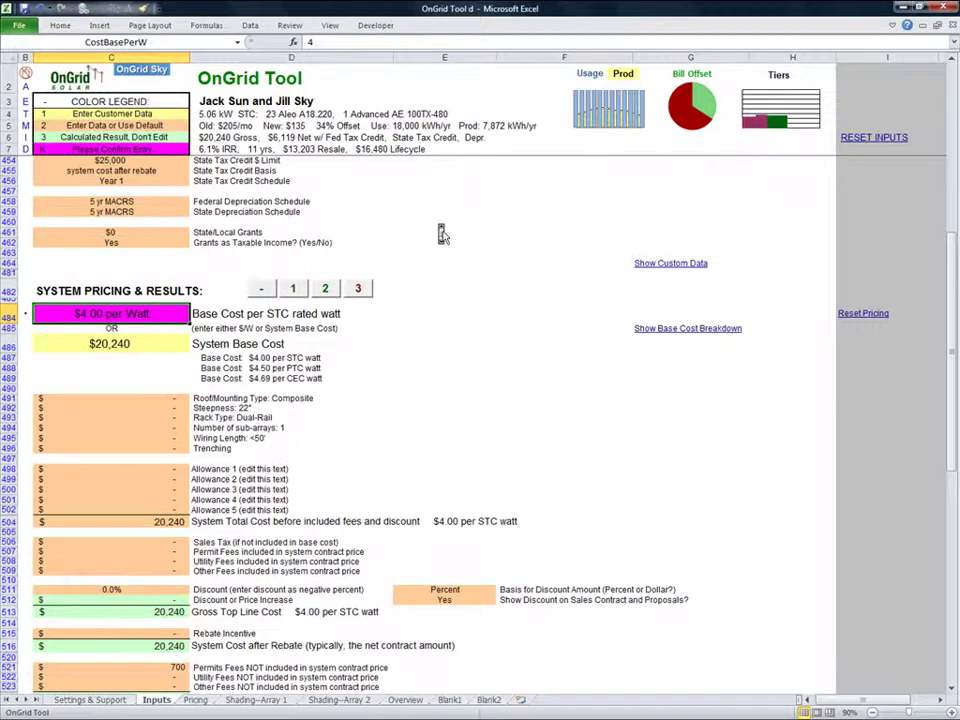
Make the current inputs the new custom defaults, excluding the directly entered system size and the overridden base cost.
{"action": "scroll", "coordinate": [440, 232], "scroll_direction": "up", "scroll_amount": 20}
{"action": "scroll", "coordinate": [443, 234], "scroll_direction": "up", "scroll_amount": 8}
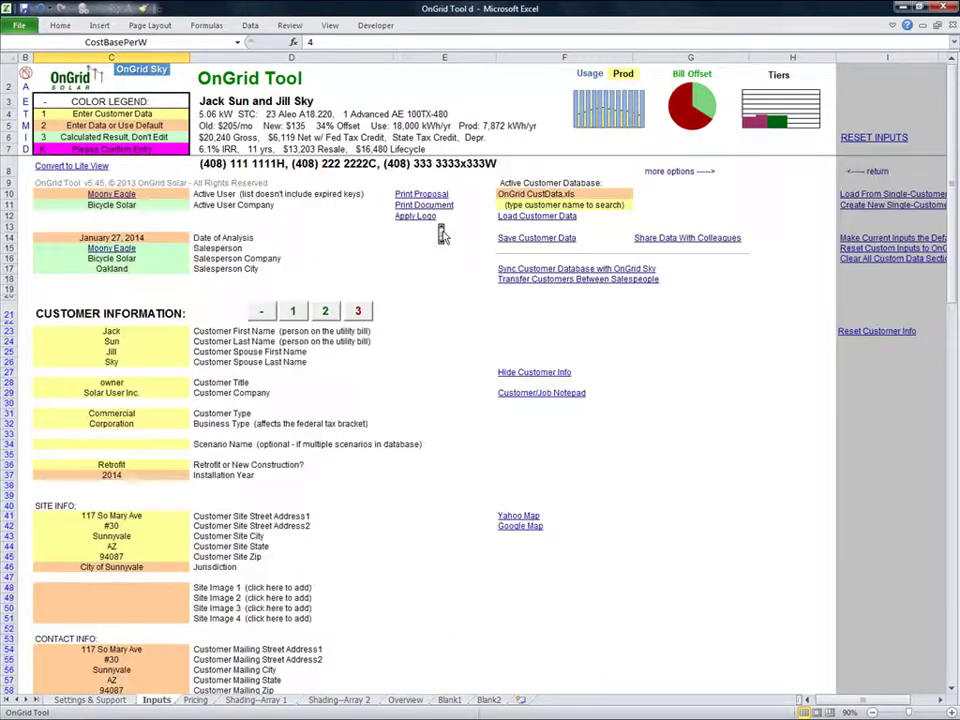
{"action": "left_click", "coordinate": [443, 311]}
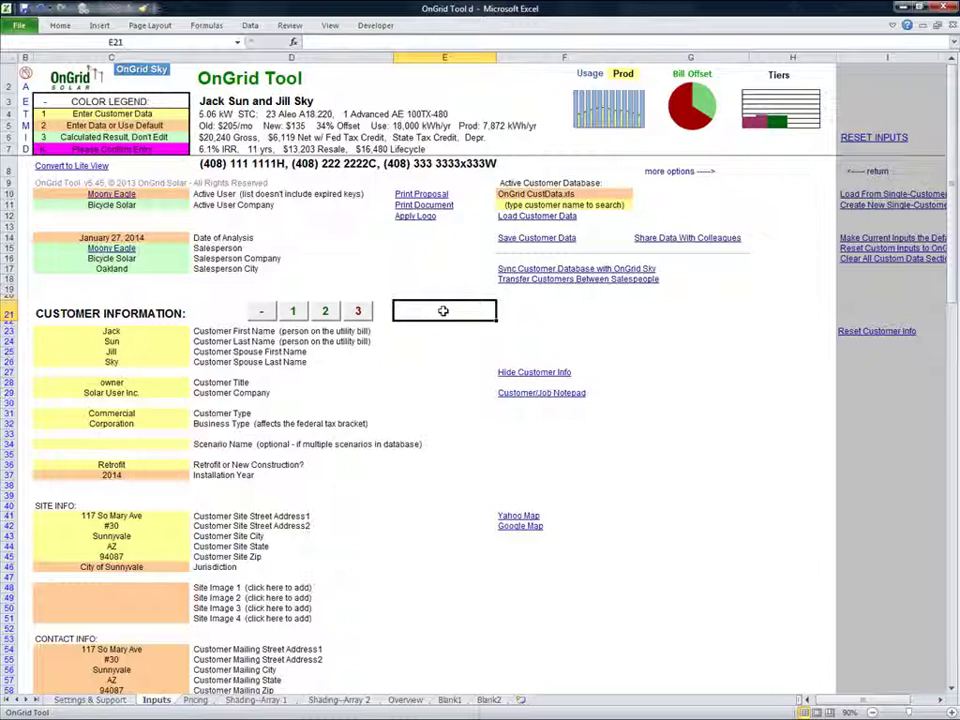
{"action": "left_click", "coordinate": [857, 240]}
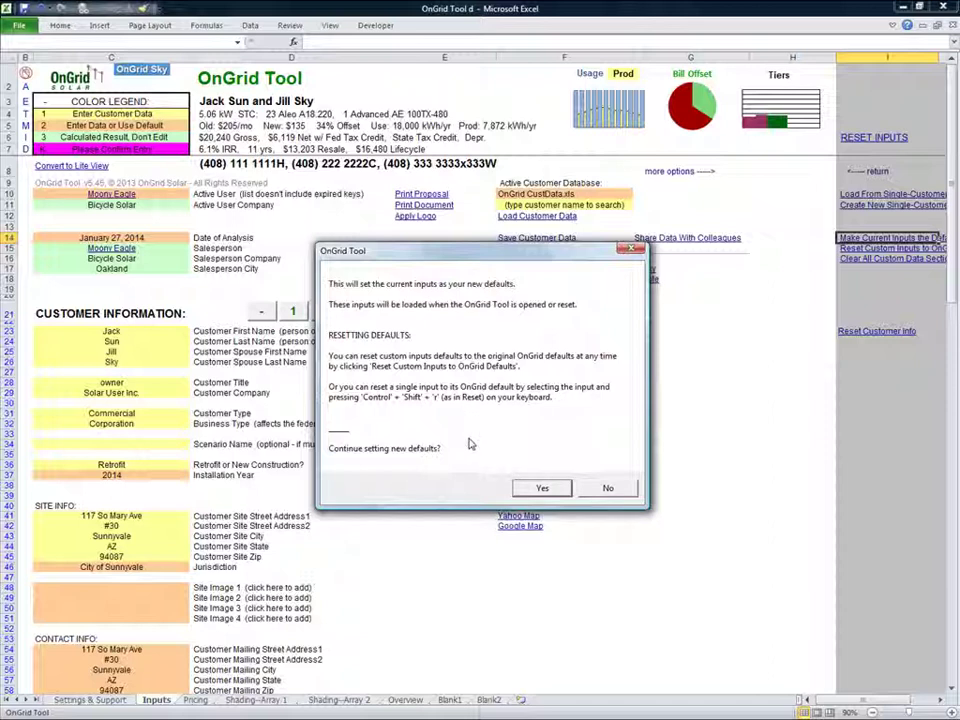
{"action": "left_click", "coordinate": [543, 490]}
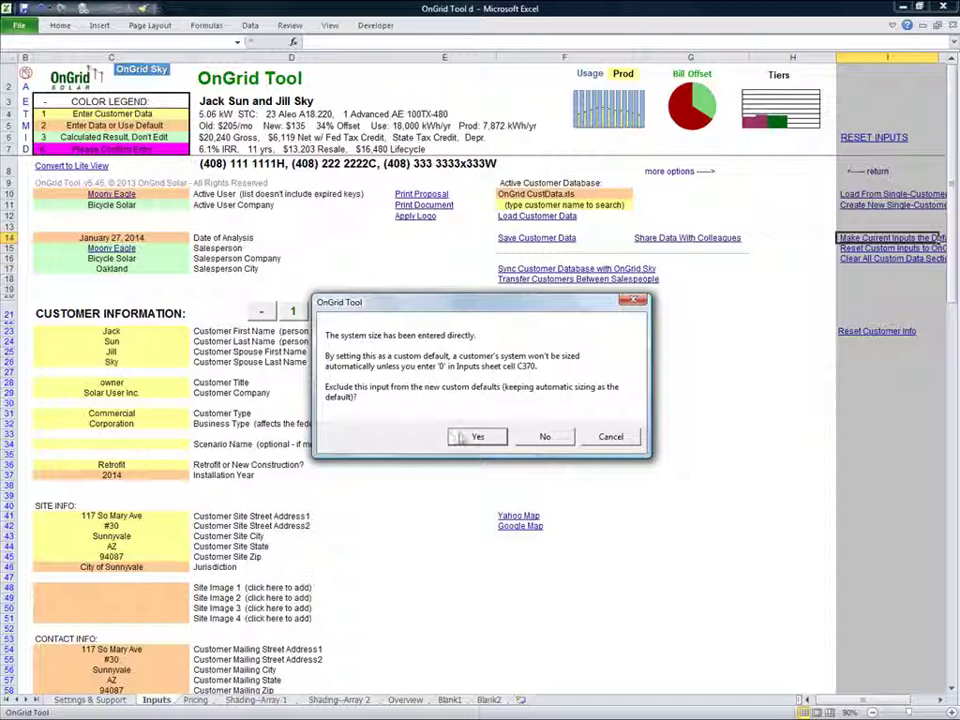
{"action": "left_click", "coordinate": [477, 438]}
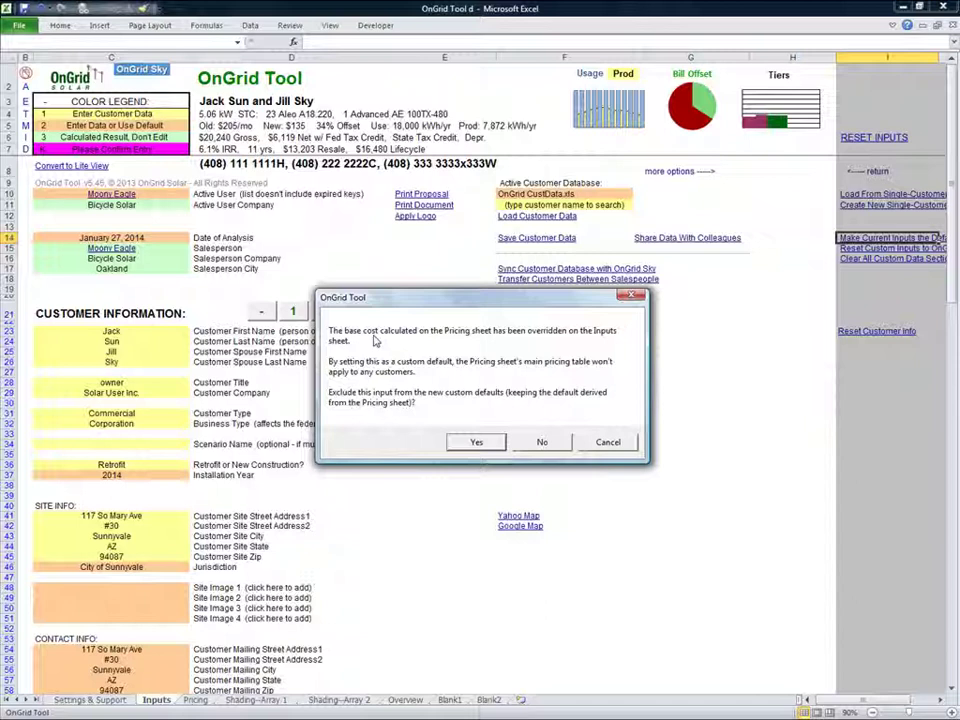
{"action": "left_click", "coordinate": [476, 443]}
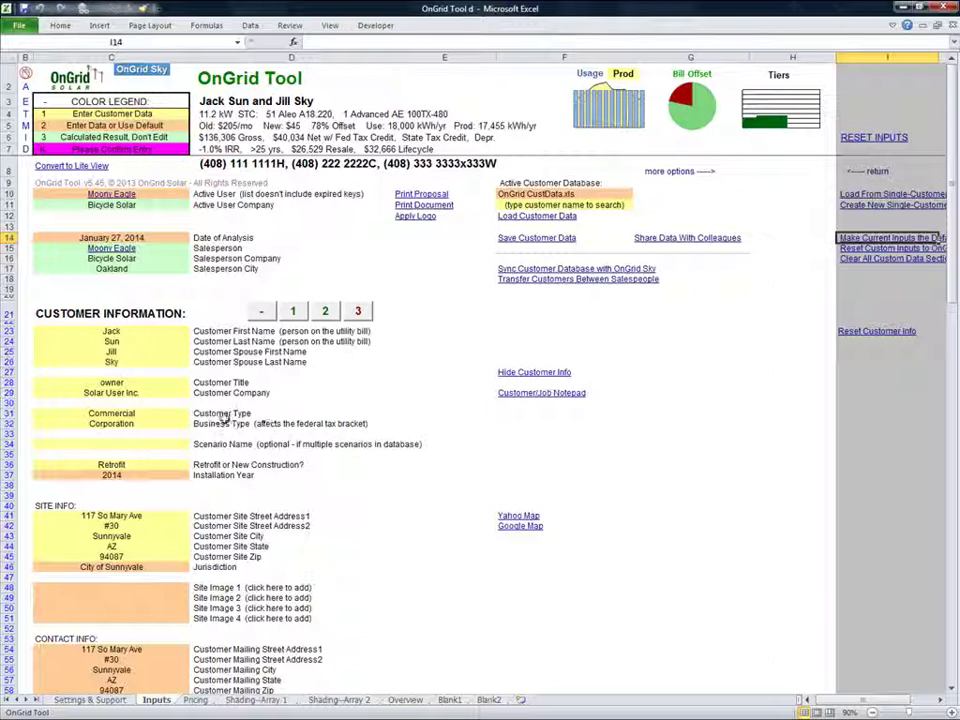
Change the Customer Site State to NM and reset the overridden Utility Name to its OnGrid default.
{"action": "scroll", "coordinate": [123, 548], "scroll_direction": "down", "scroll_amount": 2}
{"action": "left_click", "coordinate": [116, 470]}
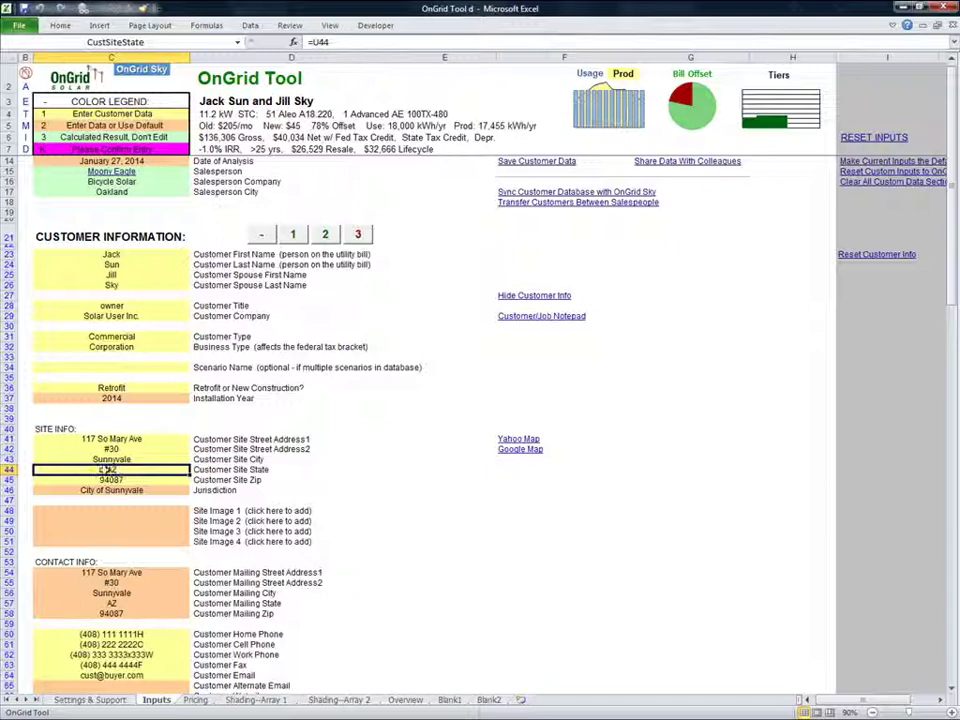
{"action": "type", "text": "nm"}
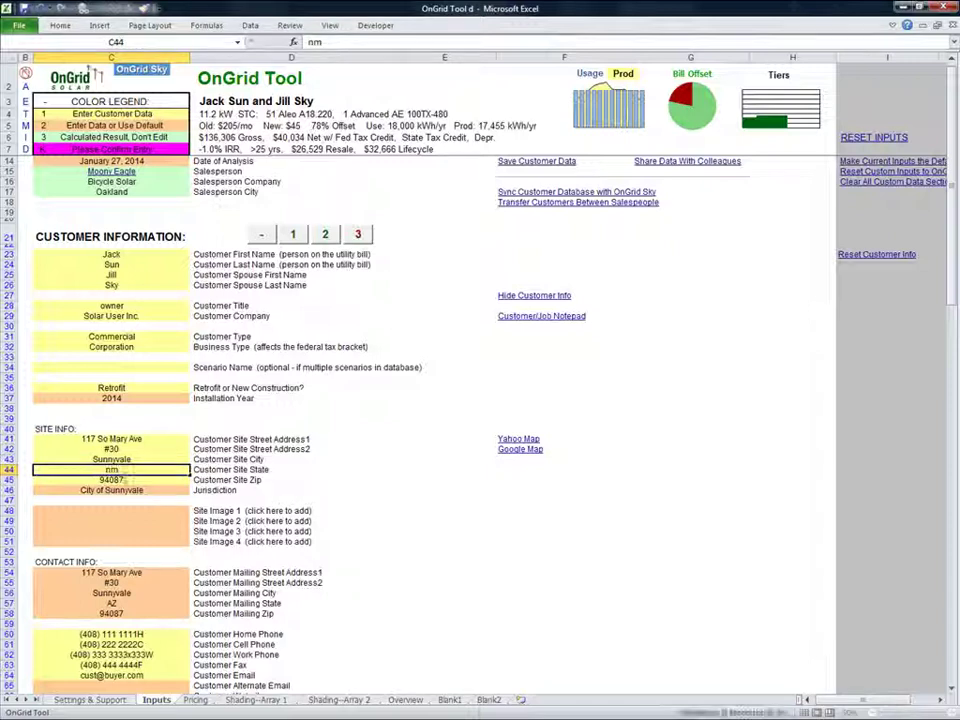
{"action": "key", "text": "Return"}
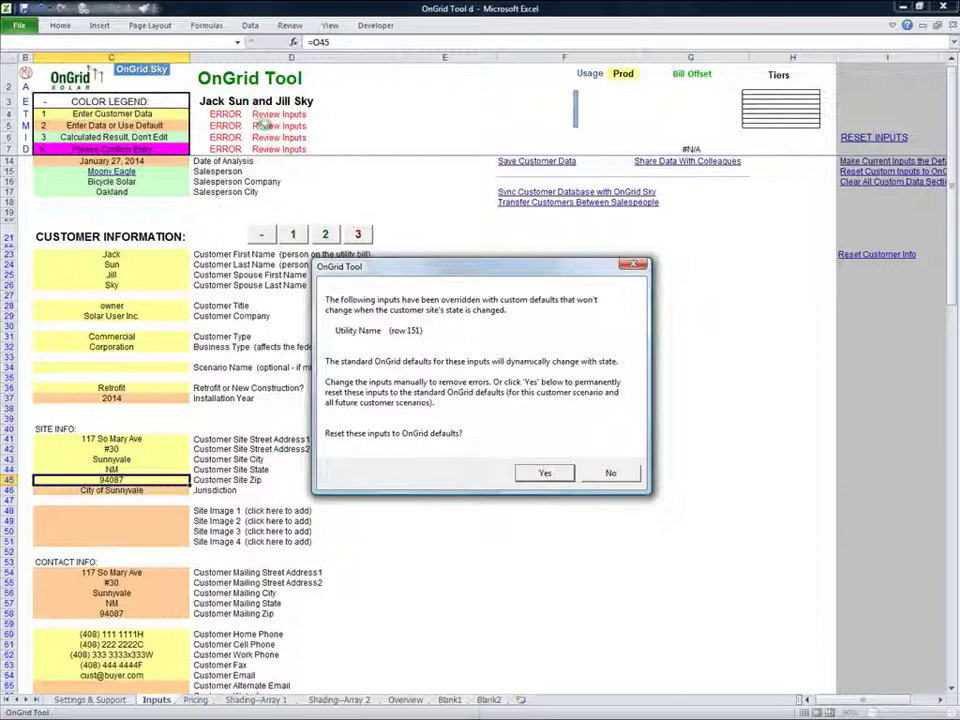
{"action": "left_click", "coordinate": [544, 472]}
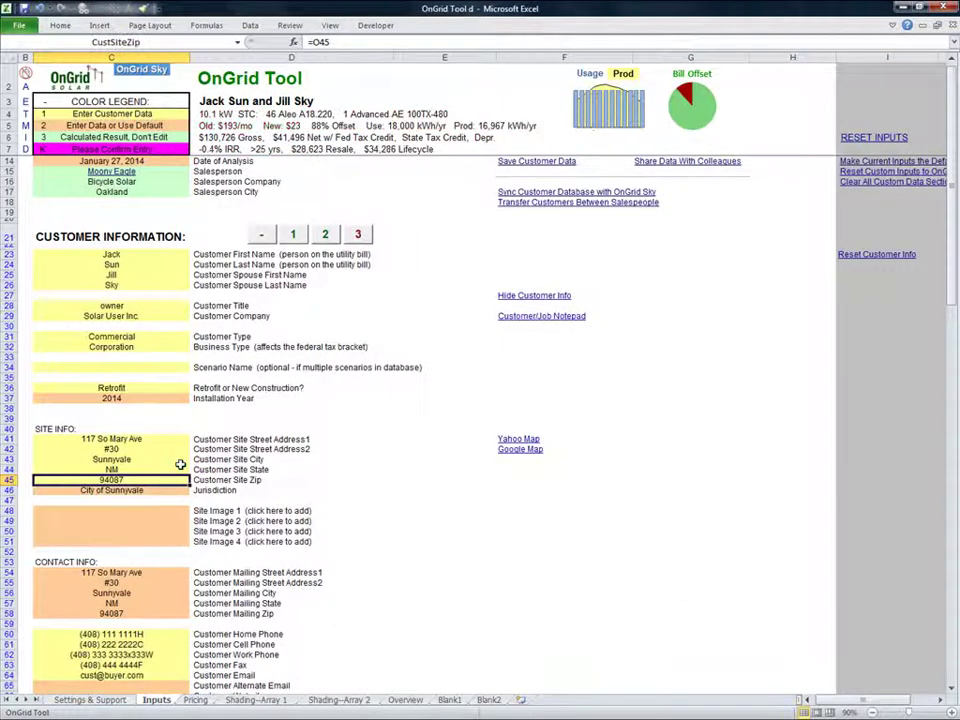
Check the Utility Name under Electric Rates & Usage and the Sales Tax Rate under Tax / Financial Info.
{"action": "scroll", "coordinate": [191, 488], "scroll_direction": "down", "scroll_amount": 20}
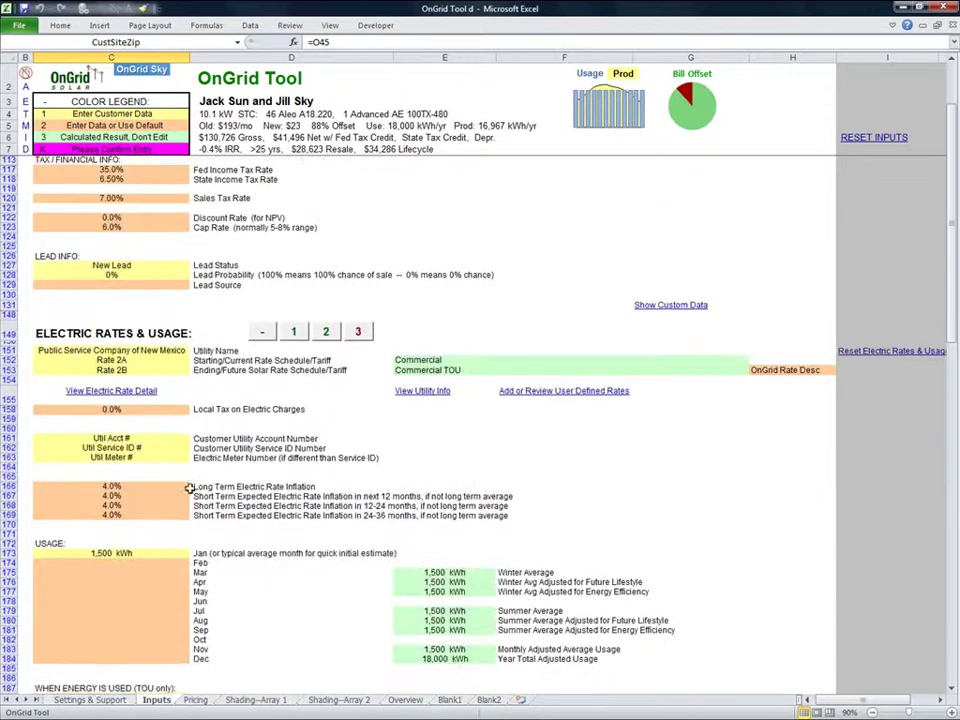
{"action": "left_click", "coordinate": [112, 350]}
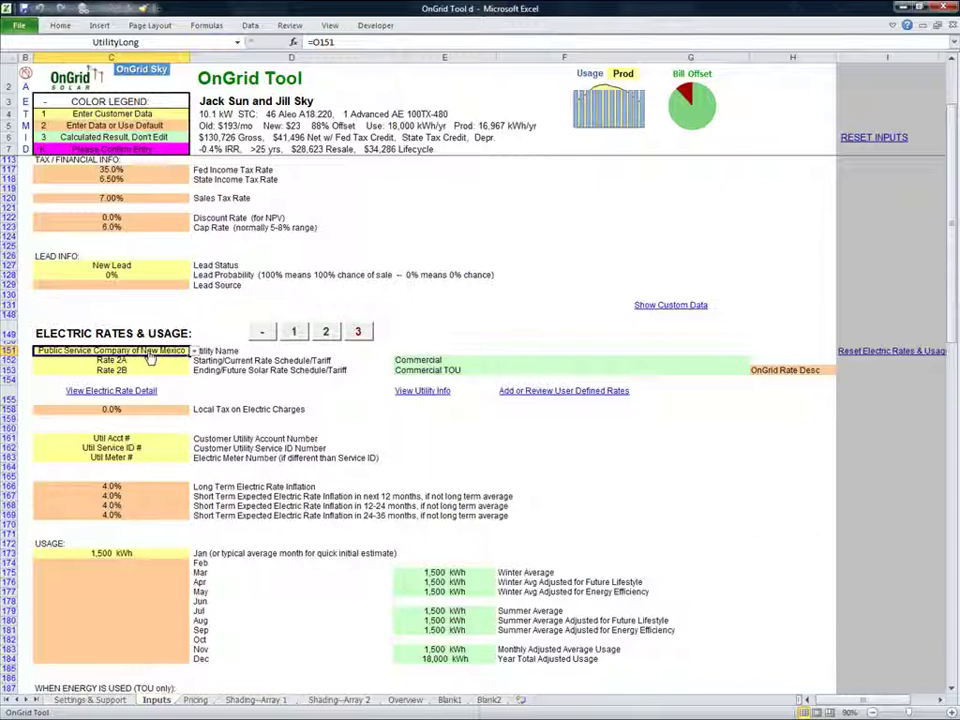
{"action": "left_click", "coordinate": [101, 198]}
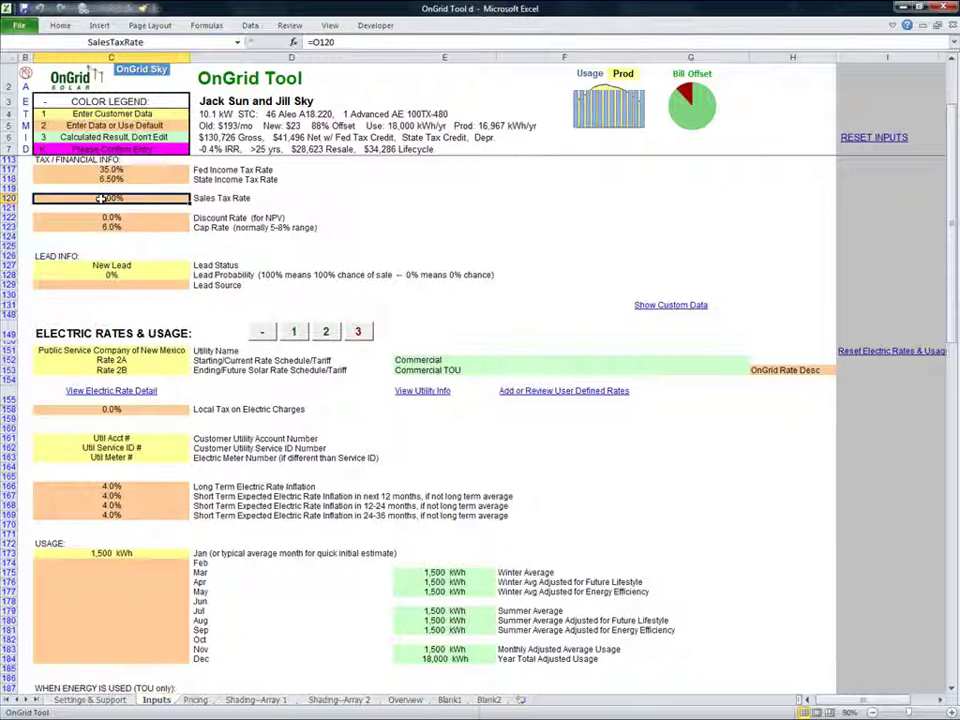